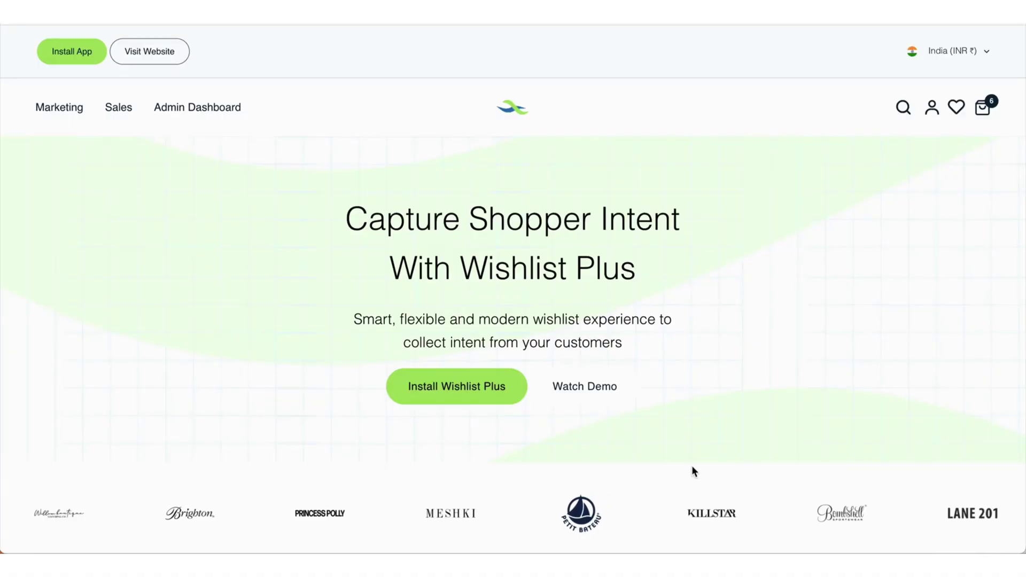
# Step: Heart the Golf Maroon Polo in the collection grid, then add the Gingham Blue Vest from its page
pyautogui.scroll(-3, 691, 460)
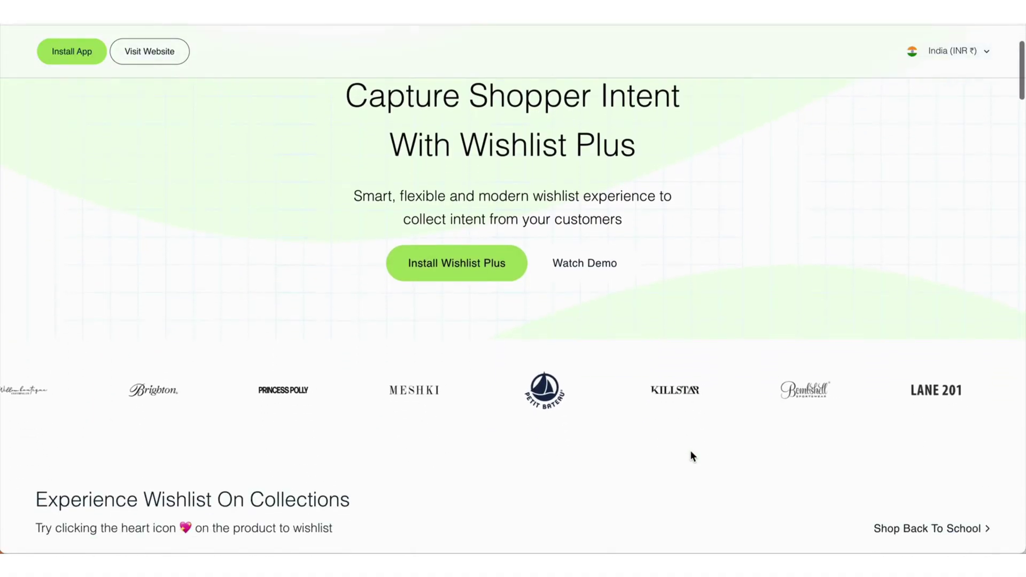
pyautogui.scroll(-8, 691, 455)
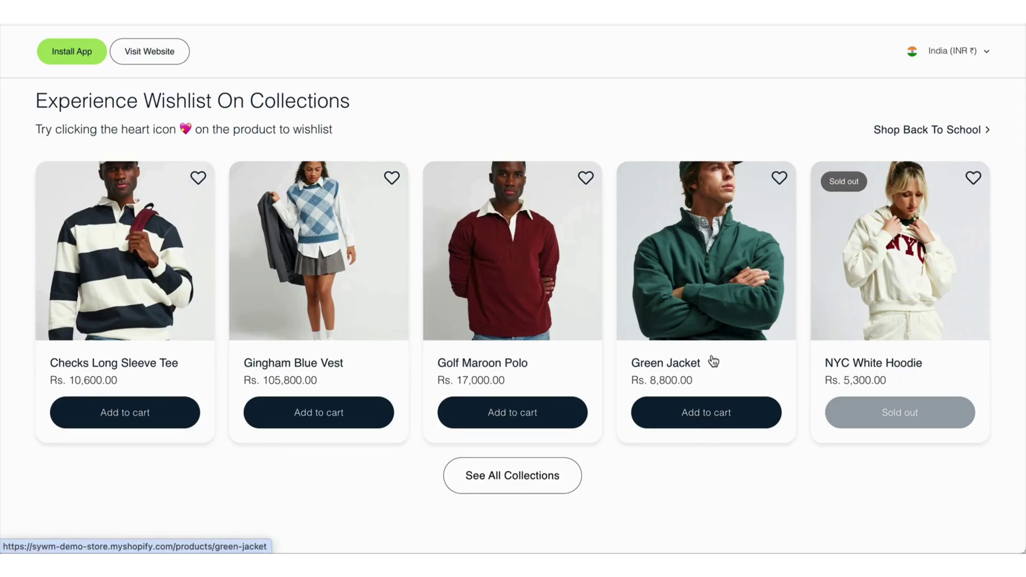
pyautogui.click(587, 181)
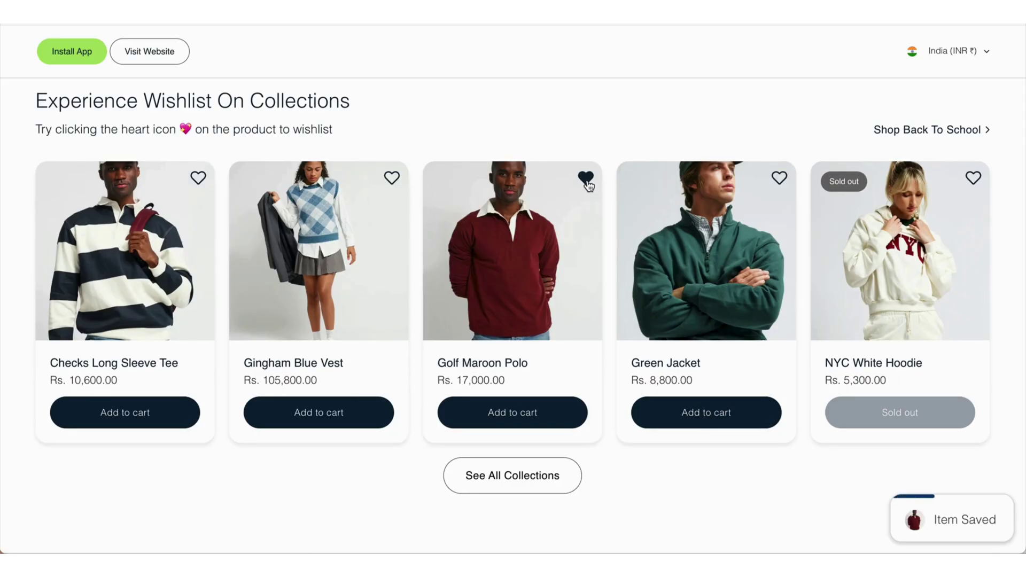
pyautogui.click(362, 277)
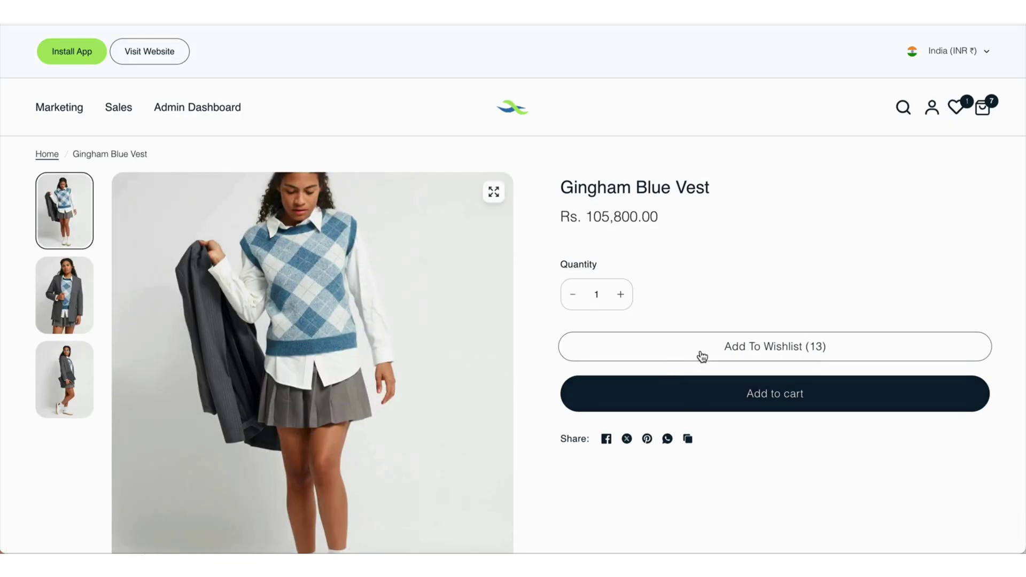
pyautogui.click(762, 357)
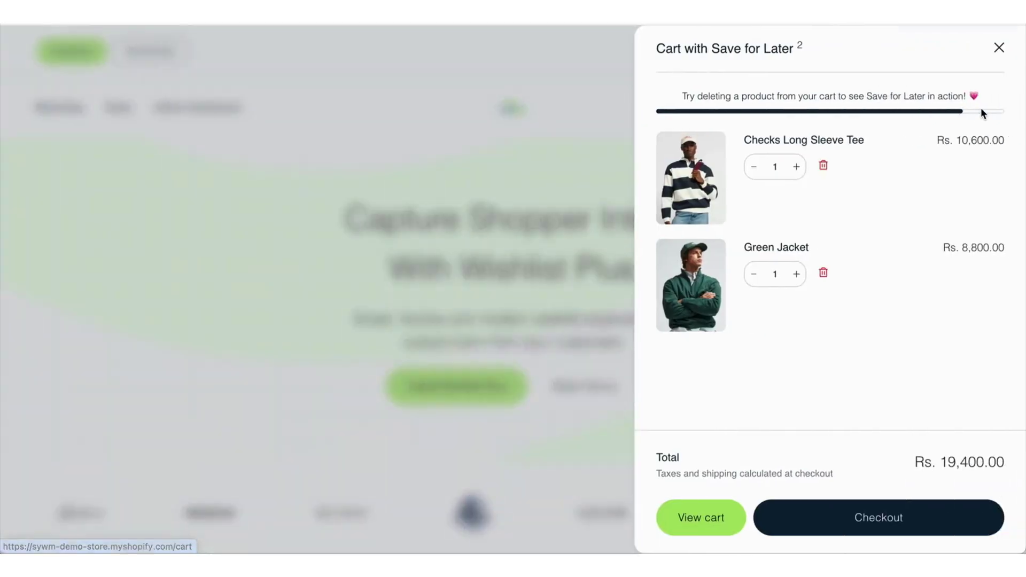
# Step: Remove the Checks Long Sleeve Tee from the cart drawer and choose Save For later
pyautogui.click(823, 166)
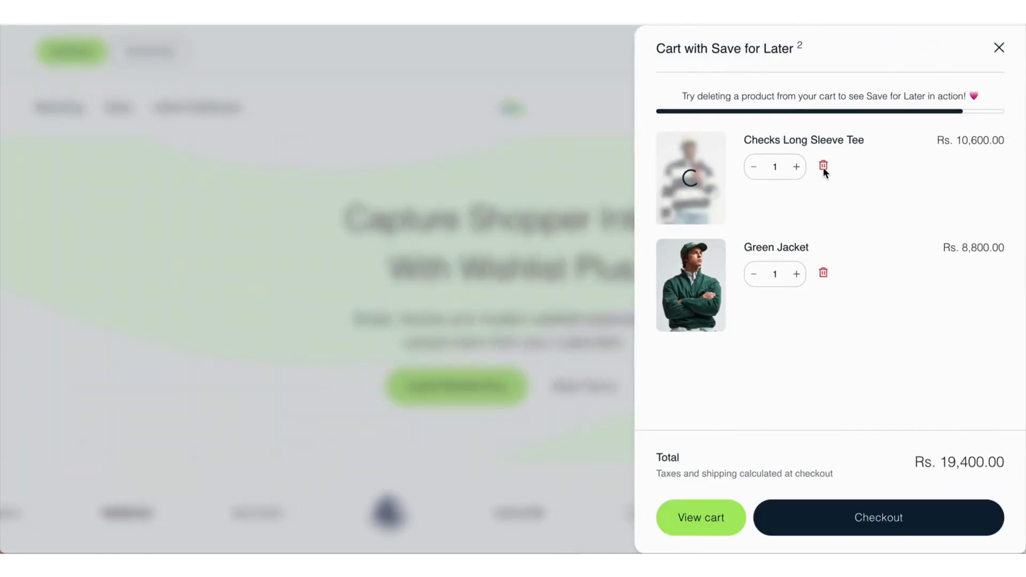
pyautogui.click(607, 332)
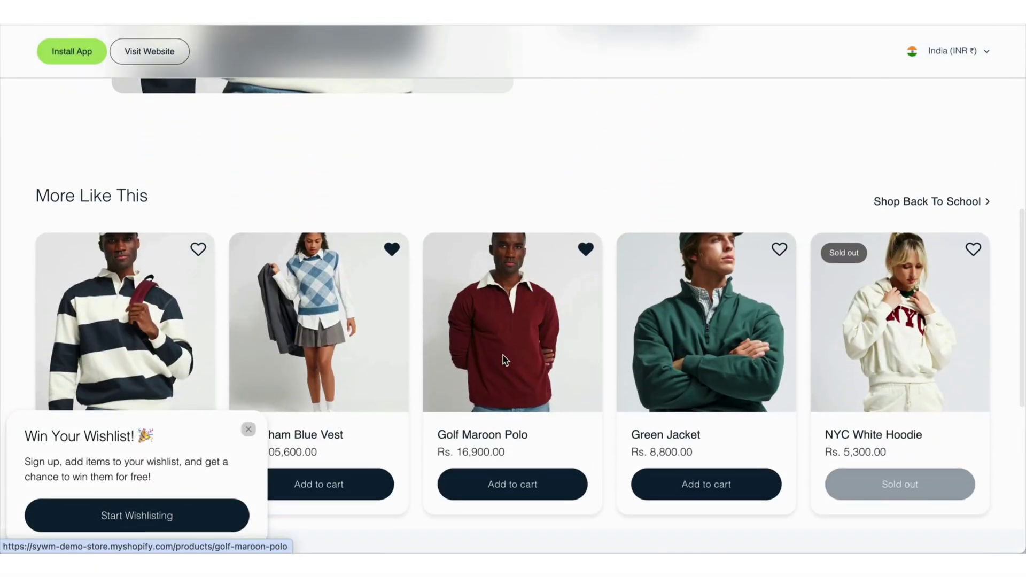
# Step: Browse Golf Maroon Polo, Green Jacket and Checks Long Sleeve Tee via More Like This
pyautogui.click(505, 357)
pyautogui.scroll(-10, 502, 356)
pyautogui.click(180, 264)
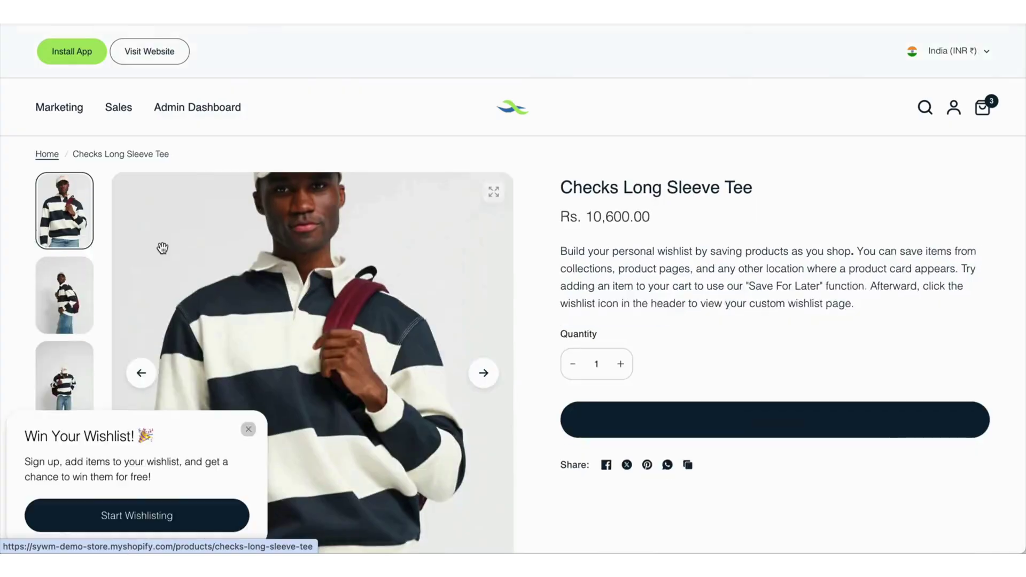
pyautogui.scroll(-8, 411, 385)
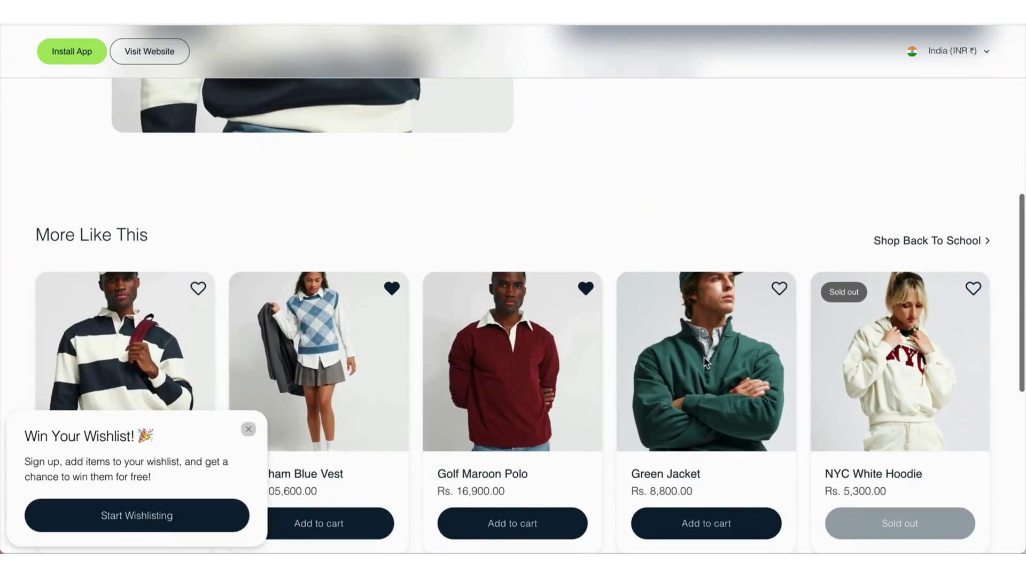
pyautogui.click(728, 377)
# Step: Add the Checks Long Sleeve Tee to the wishlist, then undo it from the toast
pyautogui.scroll(-8, 498, 369)
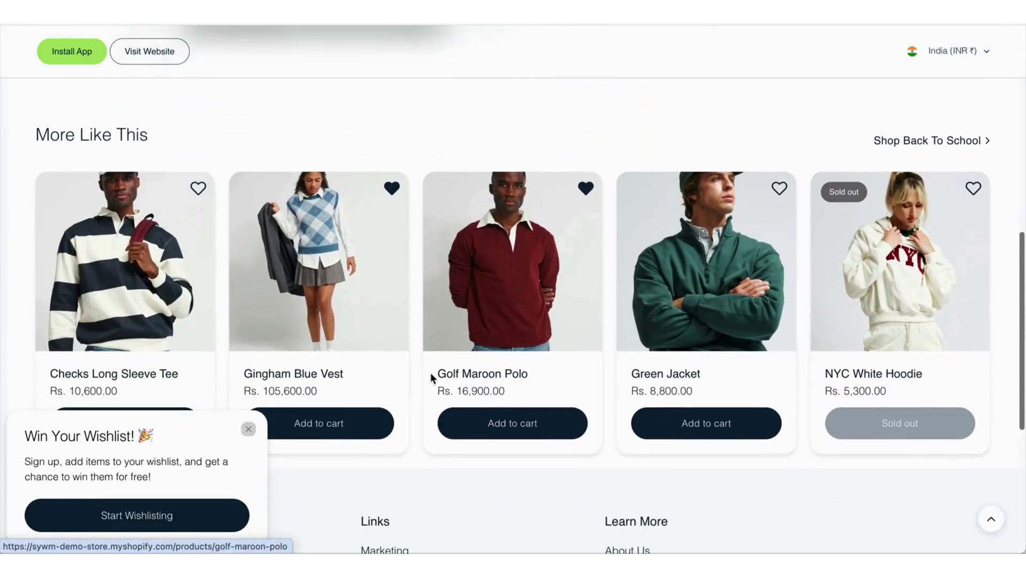
pyautogui.click(180, 307)
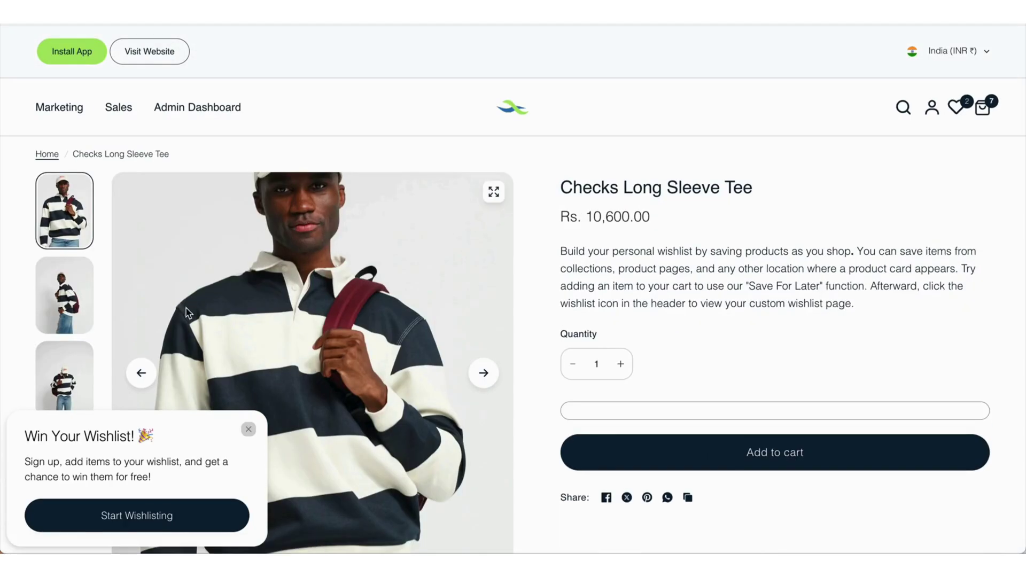
pyautogui.doubleClick(383, 401)
pyautogui.scroll(-5, 383, 399)
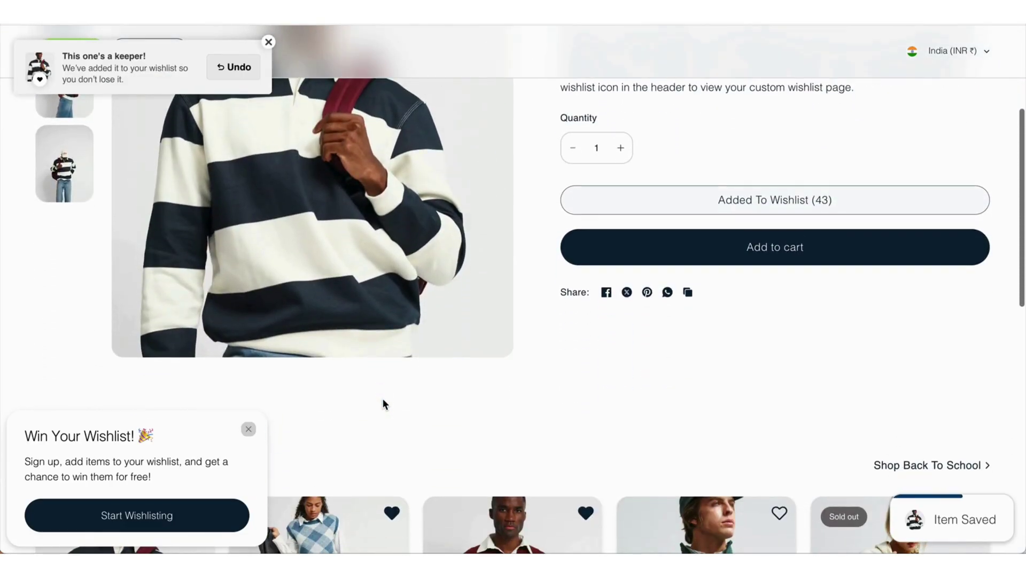
pyautogui.scroll(4, 383, 399)
pyautogui.scroll(1, 199, 74)
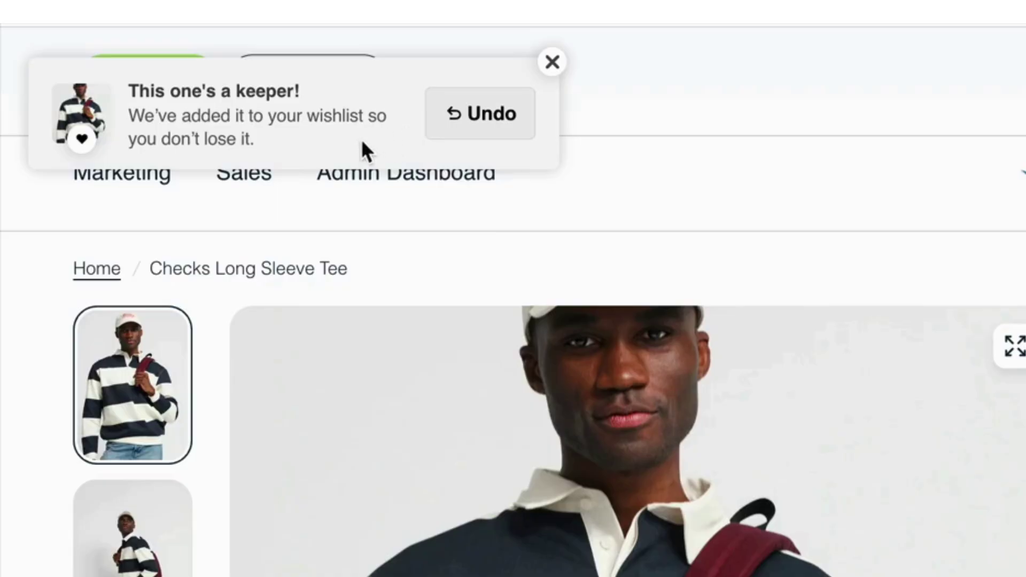
pyautogui.scroll(1, 180, 127)
pyautogui.scroll(1, 368, 246)
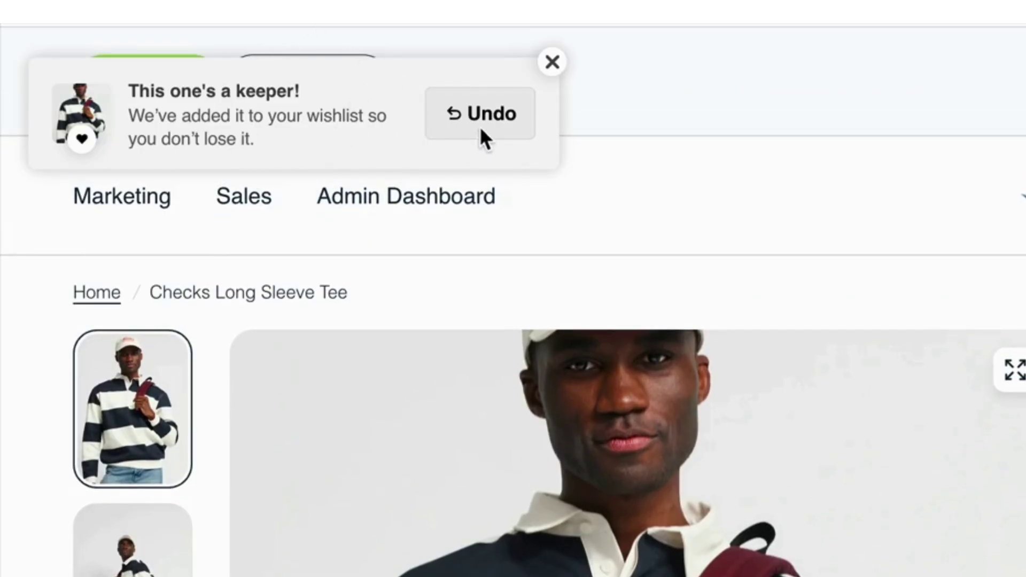
pyautogui.click(460, 112)
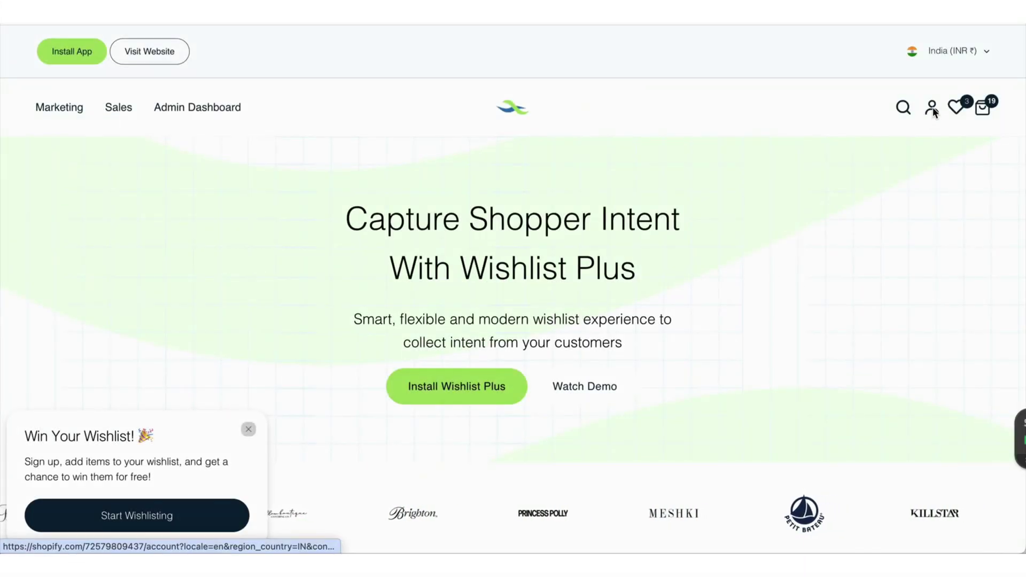
# Step: Open the account pages and review the Wishlist Page's three lists, recently viewed and saved-for-later items
pyautogui.click(933, 109)
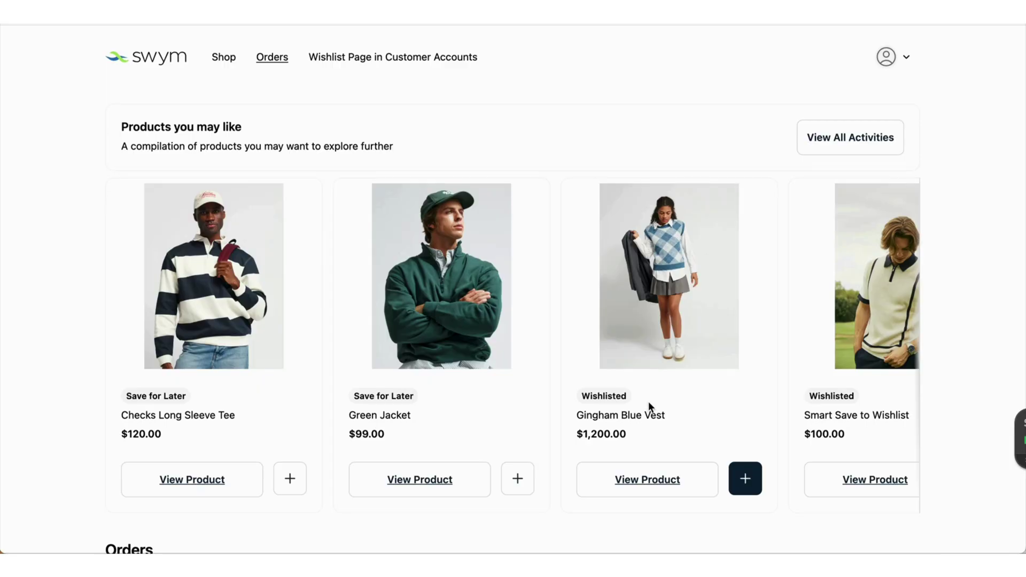
pyautogui.hscroll(8, 649, 406)
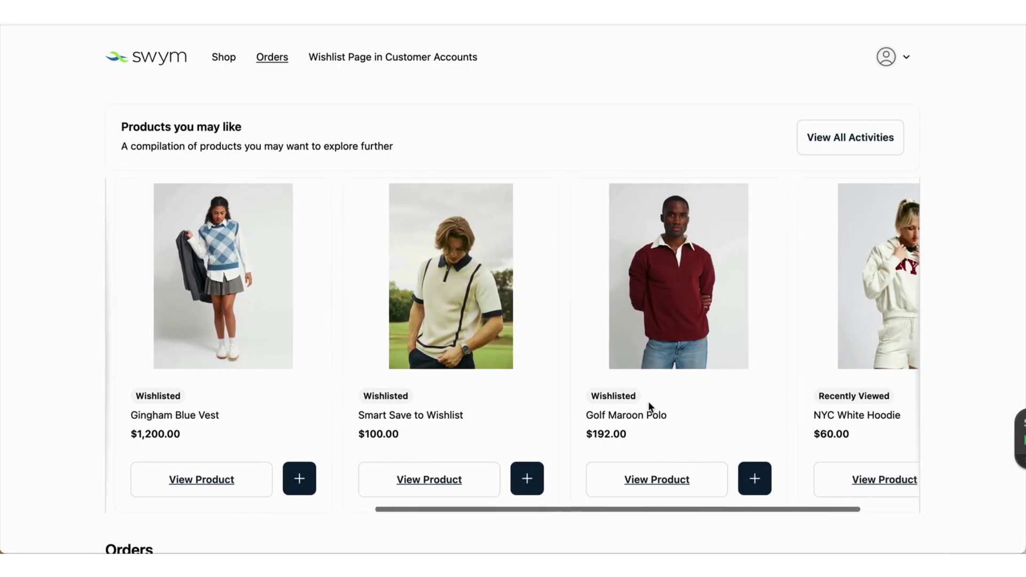
pyautogui.hscroll(3, 649, 406)
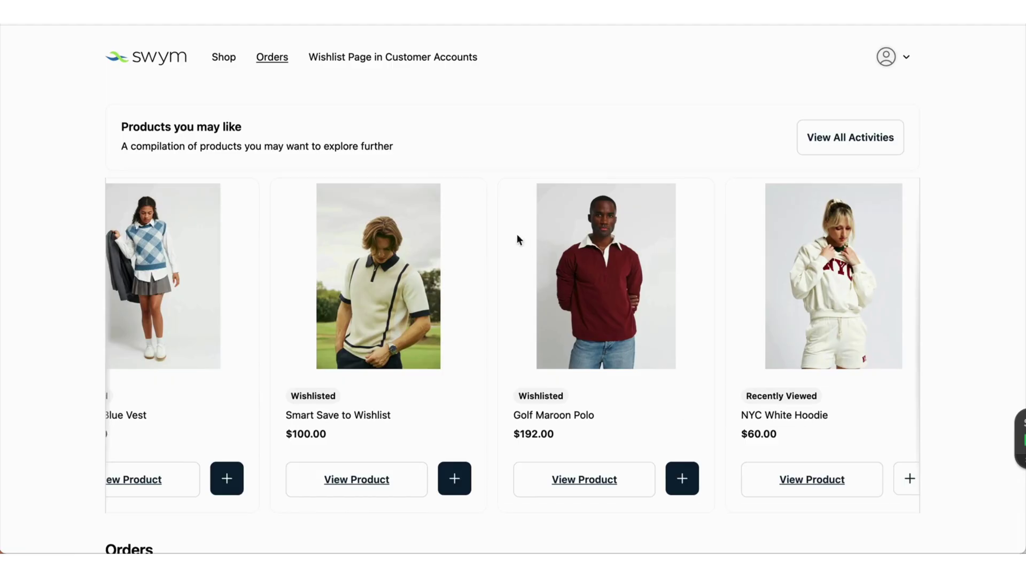
pyautogui.click(409, 60)
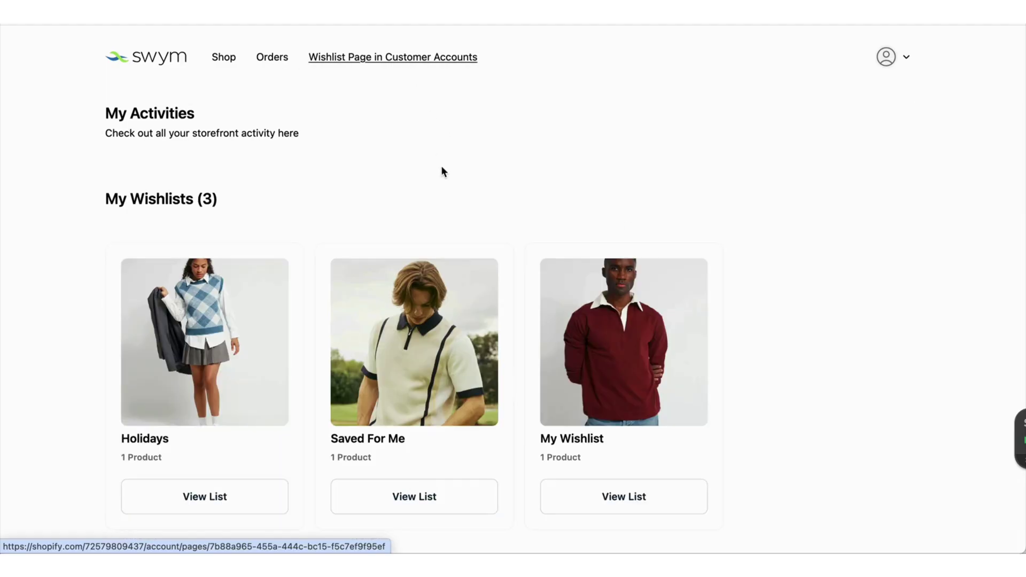
pyautogui.scroll(-10, 217, 194)
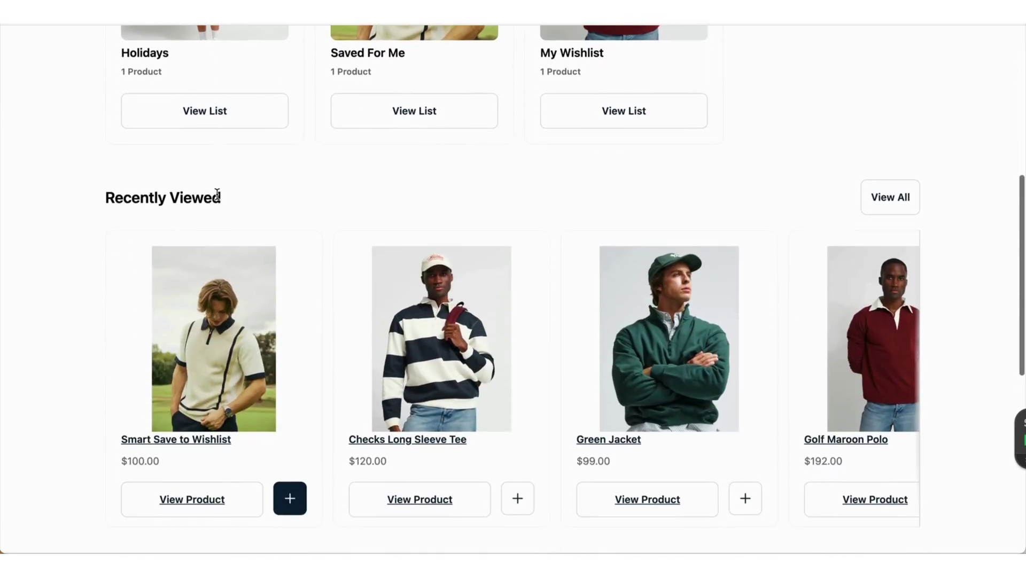
pyautogui.scroll(-10, 217, 194)
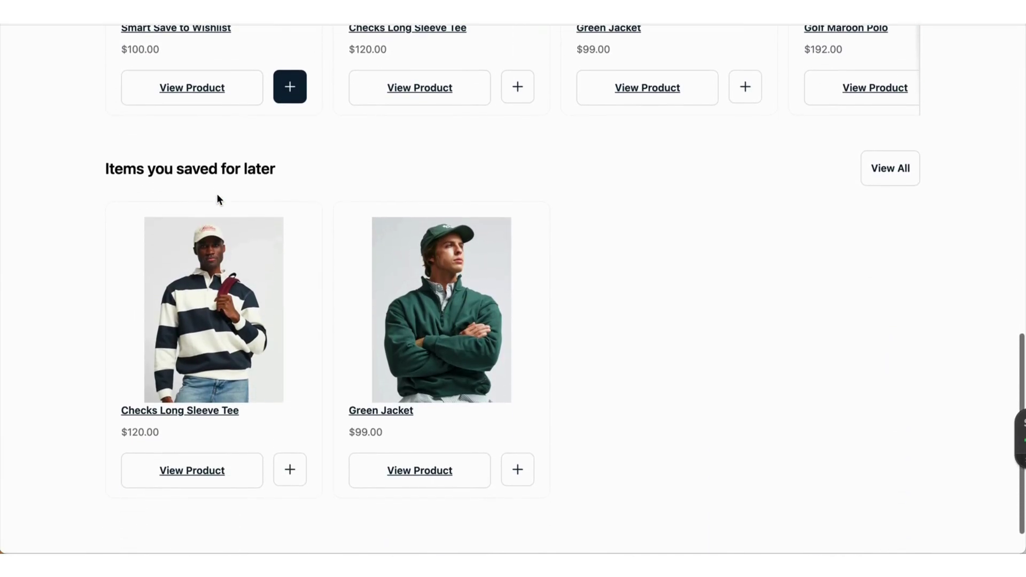
pyautogui.scroll(20, 217, 195)
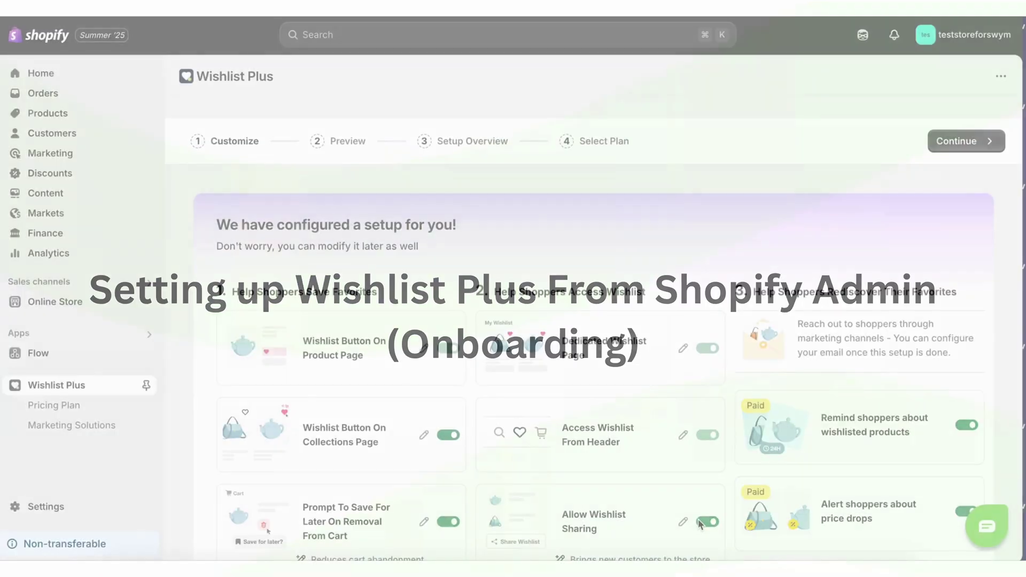
# Step: Review the preconfigured features, noting all enabled except Let Shoppers Create Multiple Lists
pyautogui.scroll(-3, 660, 271)
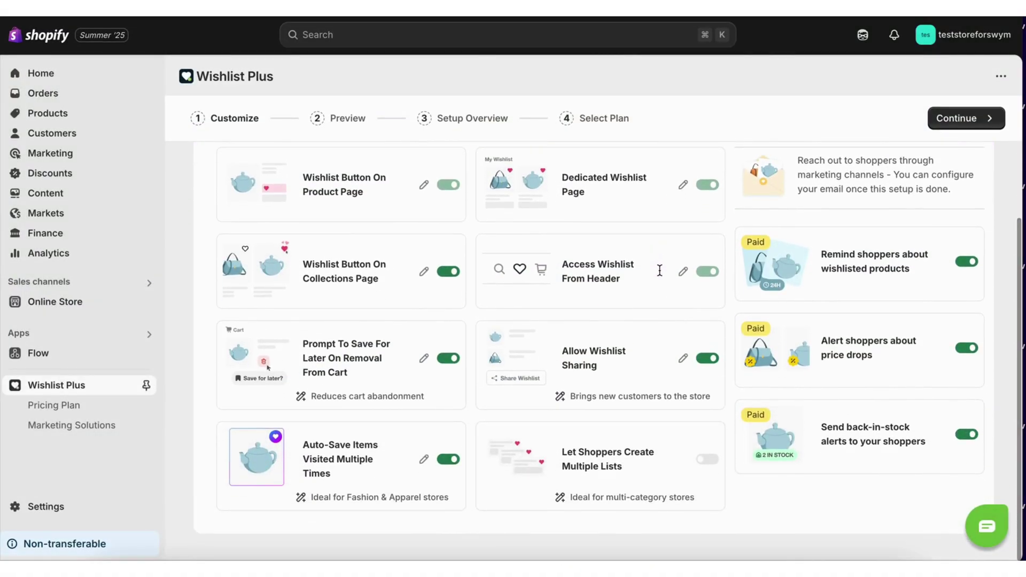
pyautogui.scroll(1, 659, 270)
pyautogui.scroll(1, 660, 270)
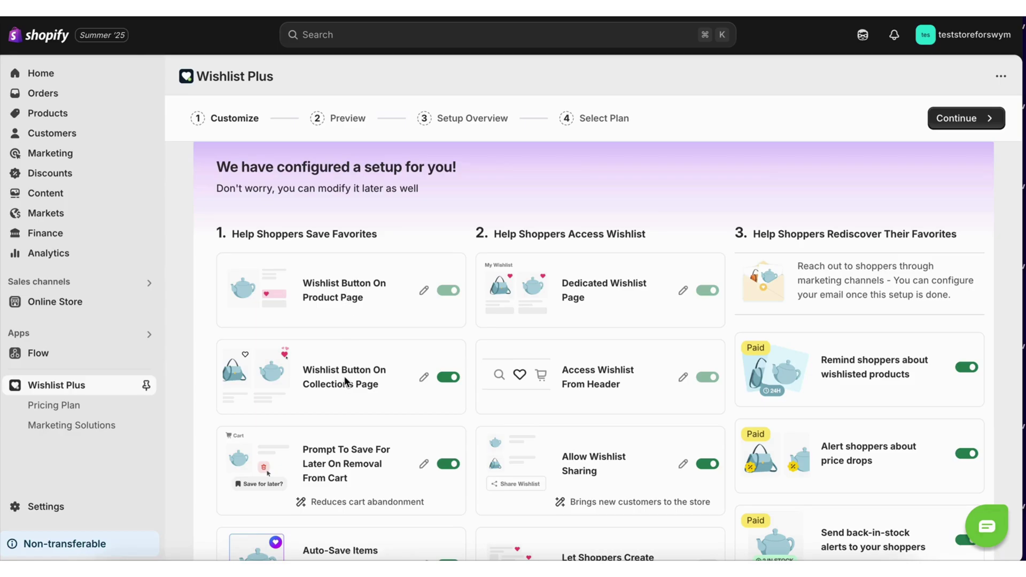
pyautogui.scroll(-2, 344, 376)
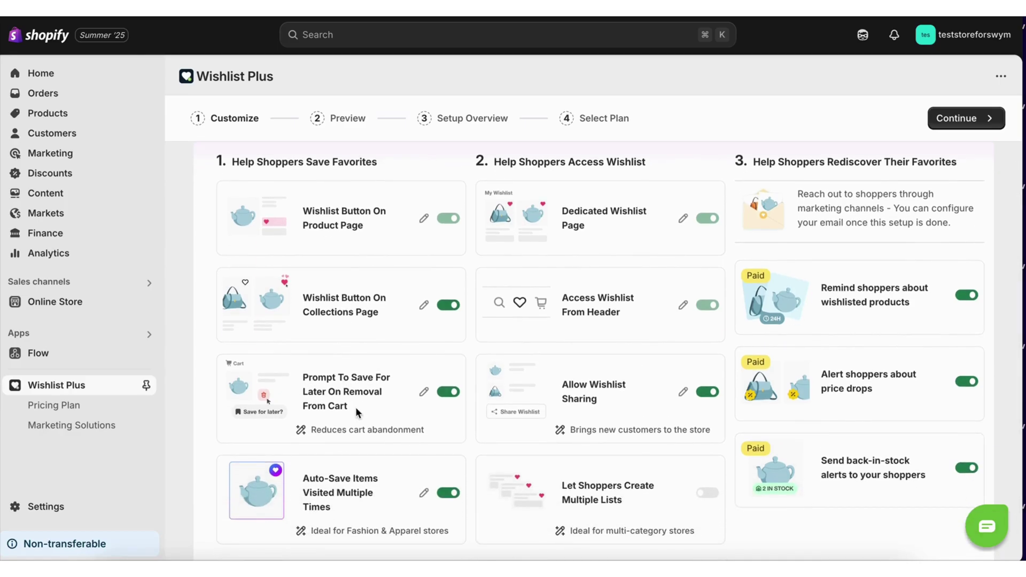
pyautogui.scroll(-1, 367, 418)
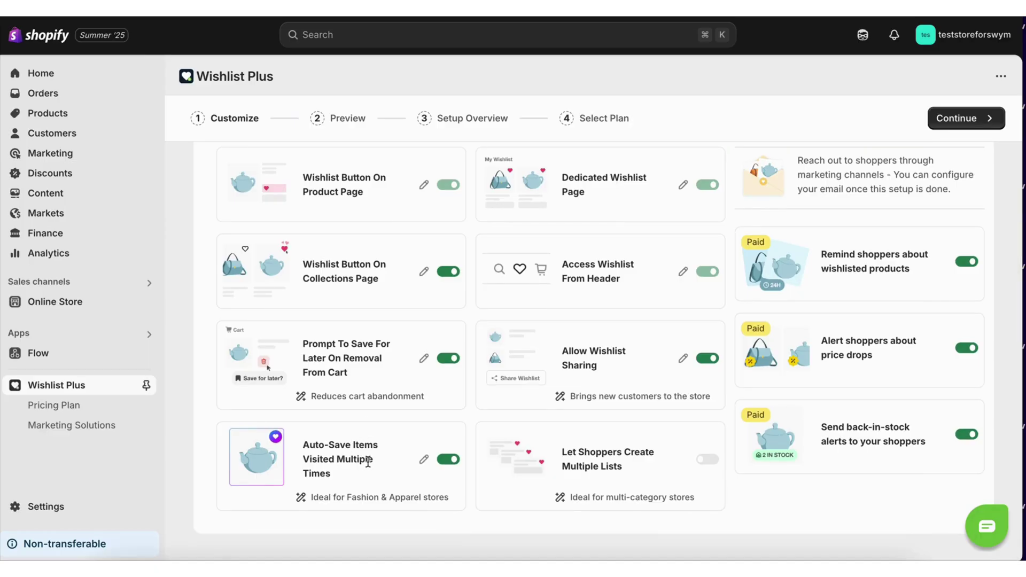
pyautogui.scroll(3, 368, 461)
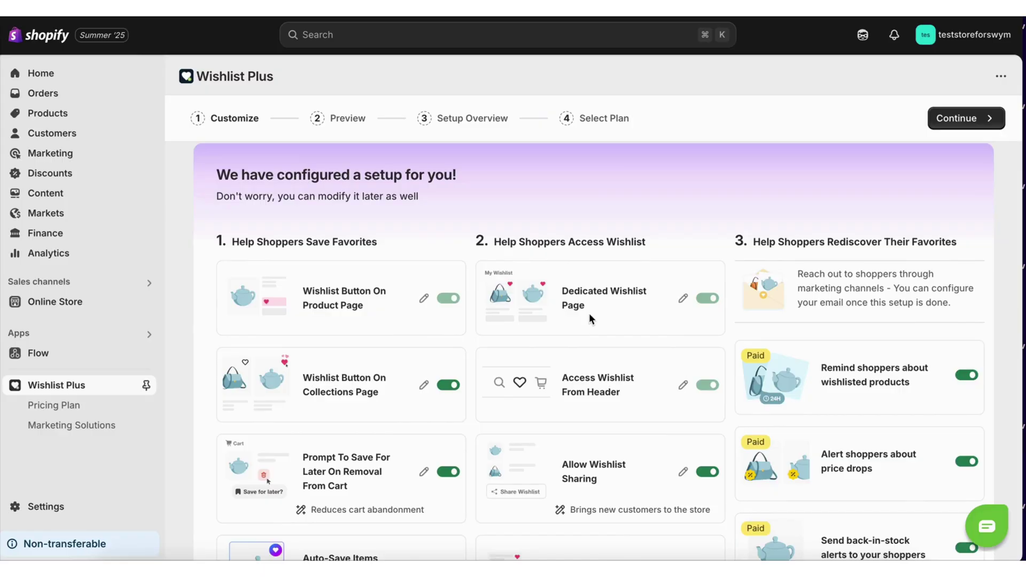
pyautogui.scroll(-2, 589, 313)
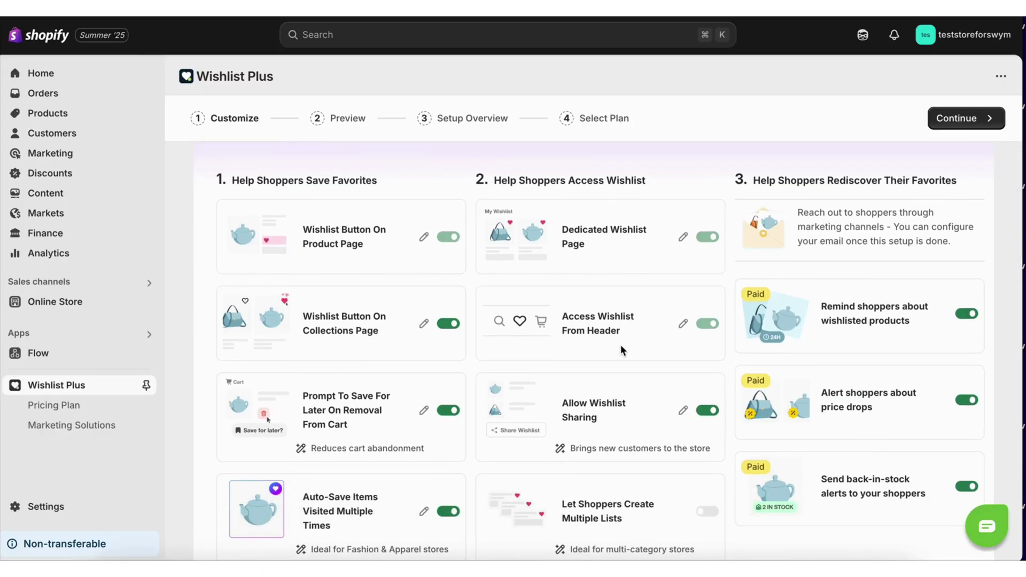
pyautogui.scroll(-2, 621, 347)
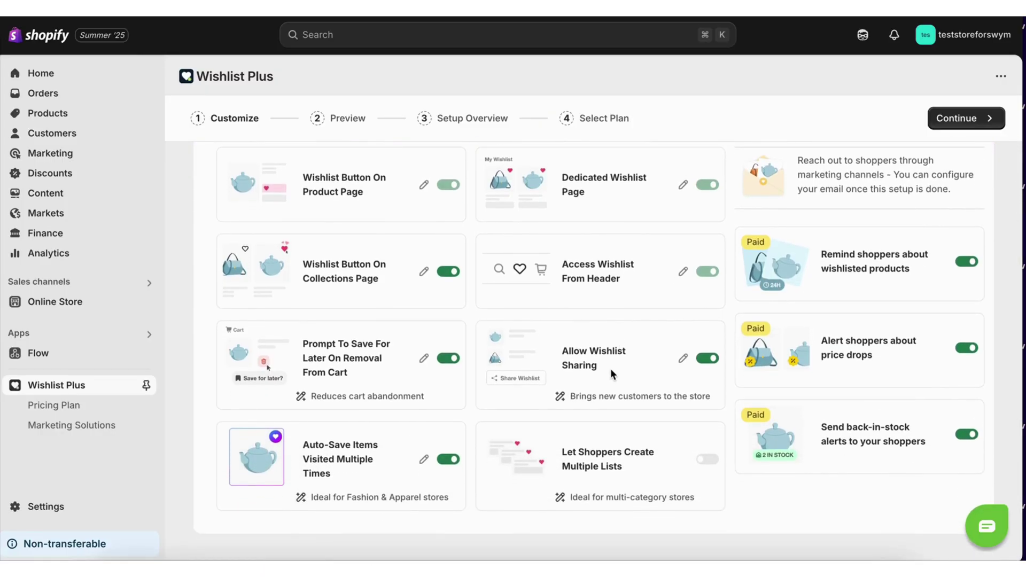
pyautogui.scroll(3, 610, 368)
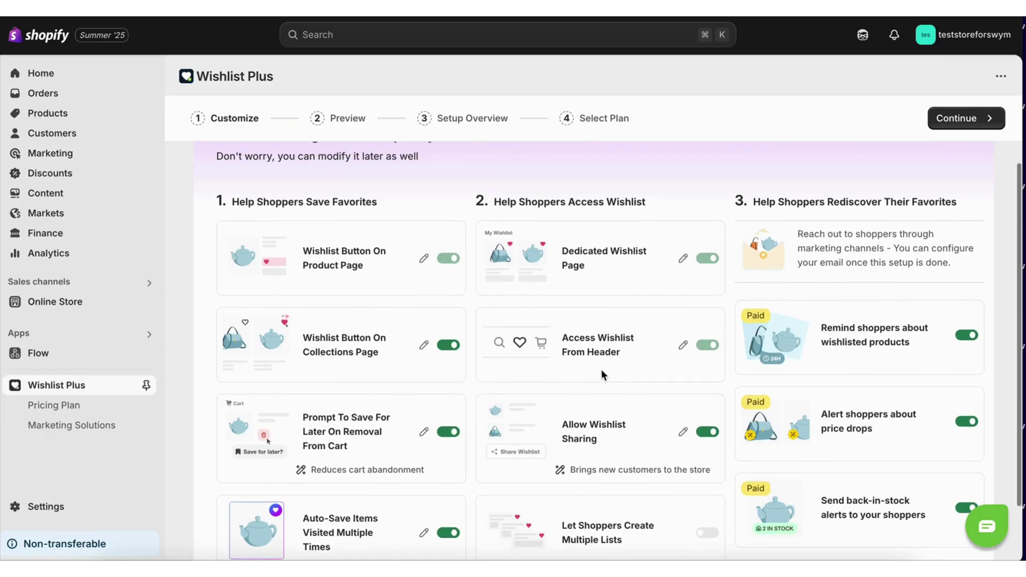
# Step: Enable Social Proof on the product-page button, trying styles and positions before restoring icon-and-text below cart
pyautogui.click(423, 259)
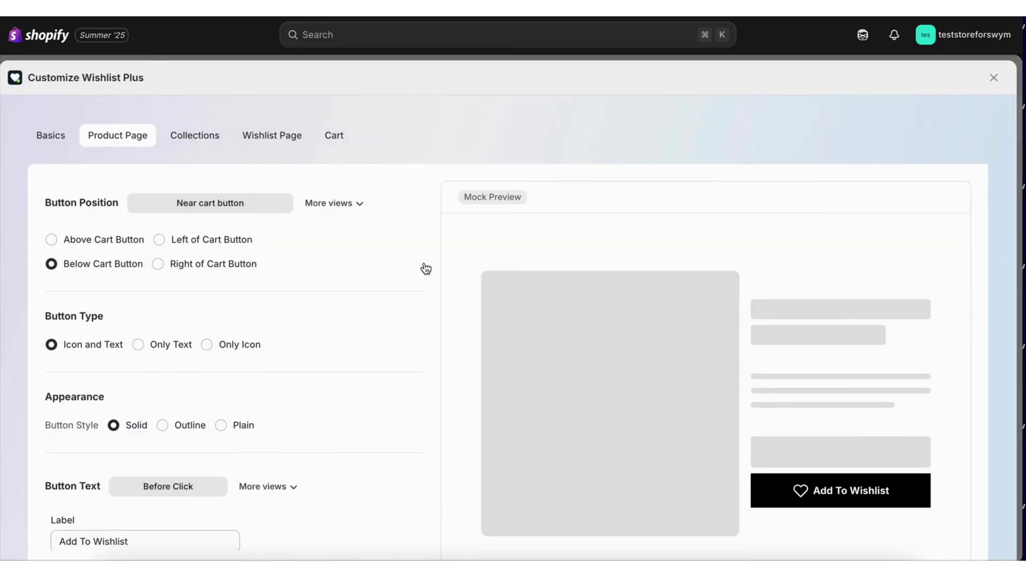
pyautogui.scroll(-3, 377, 337)
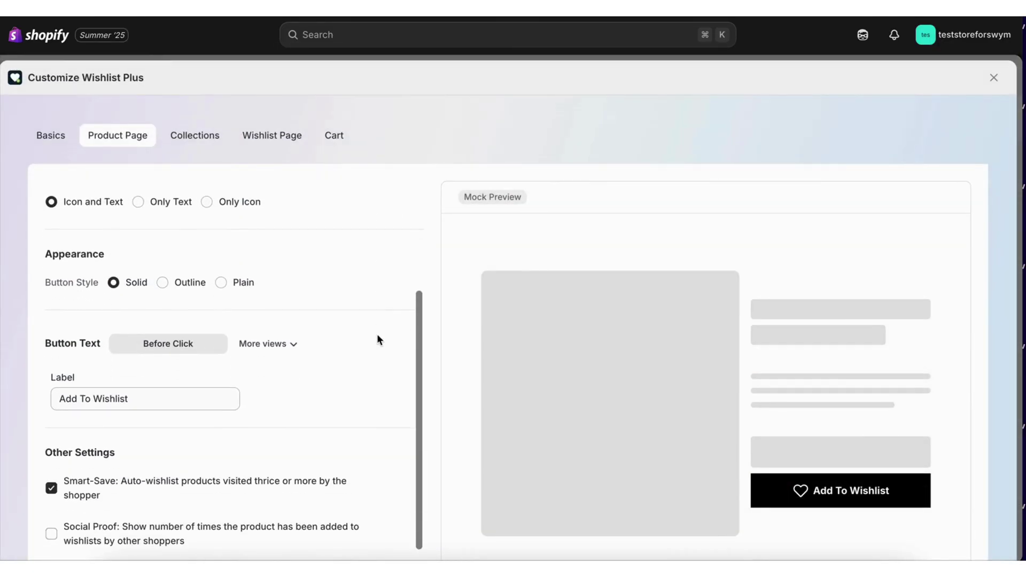
pyautogui.click(52, 534)
pyautogui.scroll(3, 106, 428)
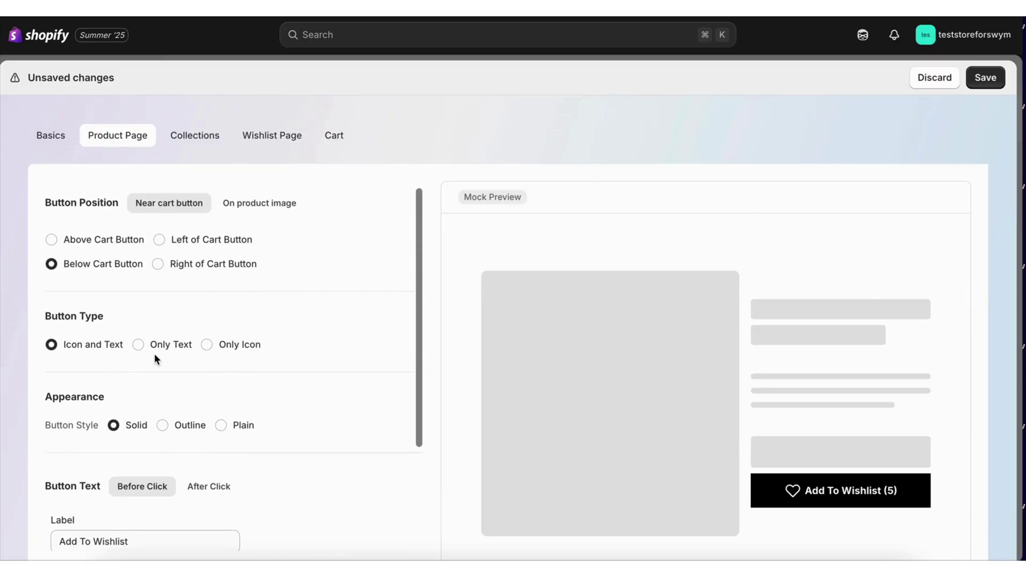
pyautogui.click(139, 345)
pyautogui.click(162, 426)
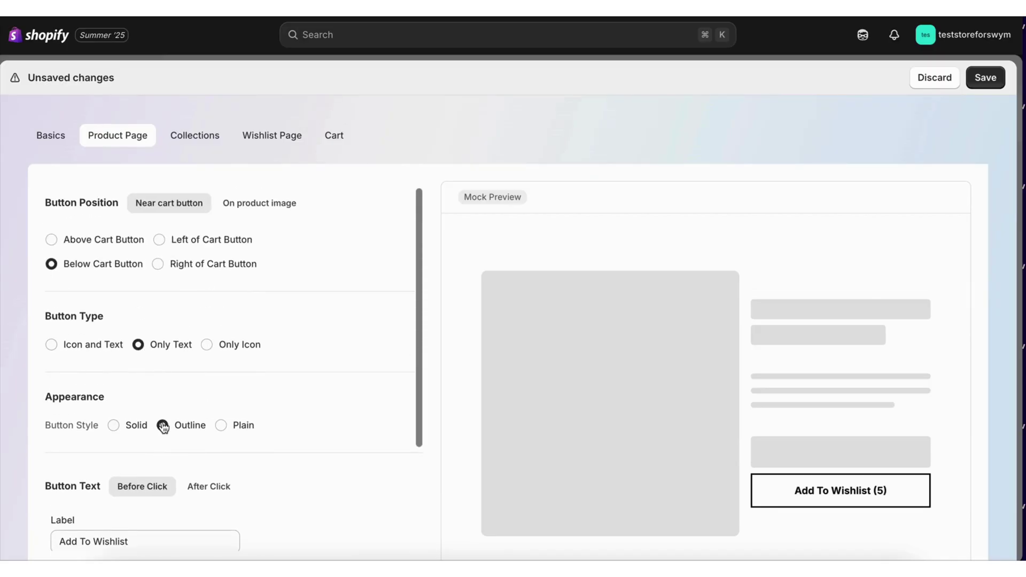
pyautogui.click(113, 425)
pyautogui.click(206, 345)
pyautogui.click(159, 240)
pyautogui.click(158, 264)
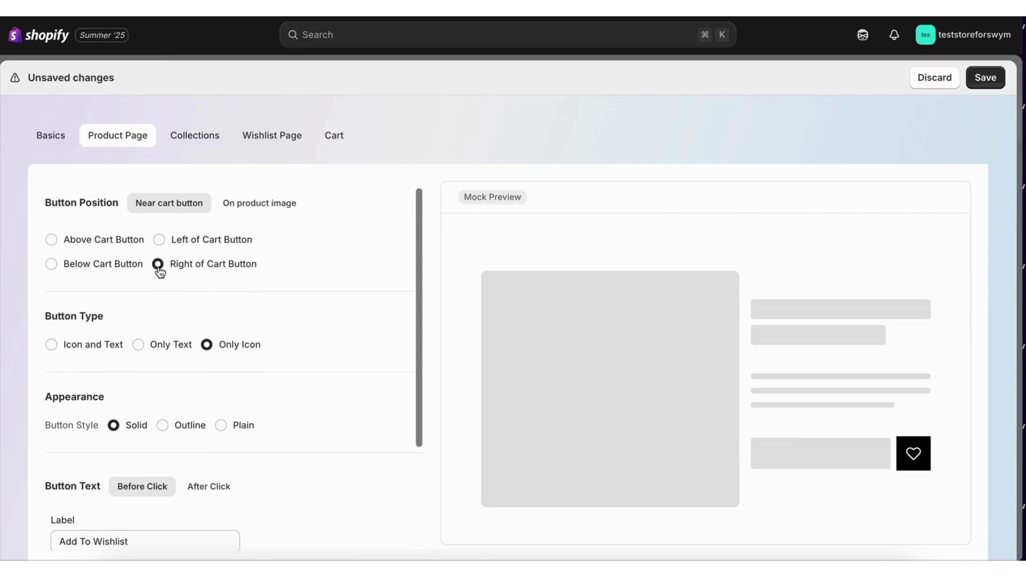
pyautogui.click(69, 267)
pyautogui.click(53, 345)
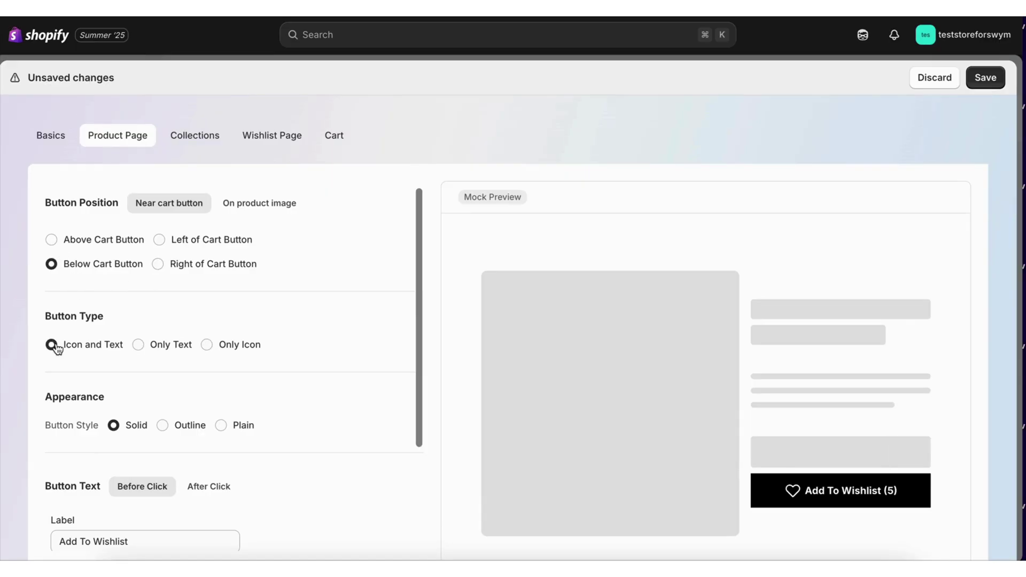
# Step: Try top-left collection hearts, then keep them at top right
pyautogui.click(204, 132)
pyautogui.click(52, 276)
pyautogui.click(115, 277)
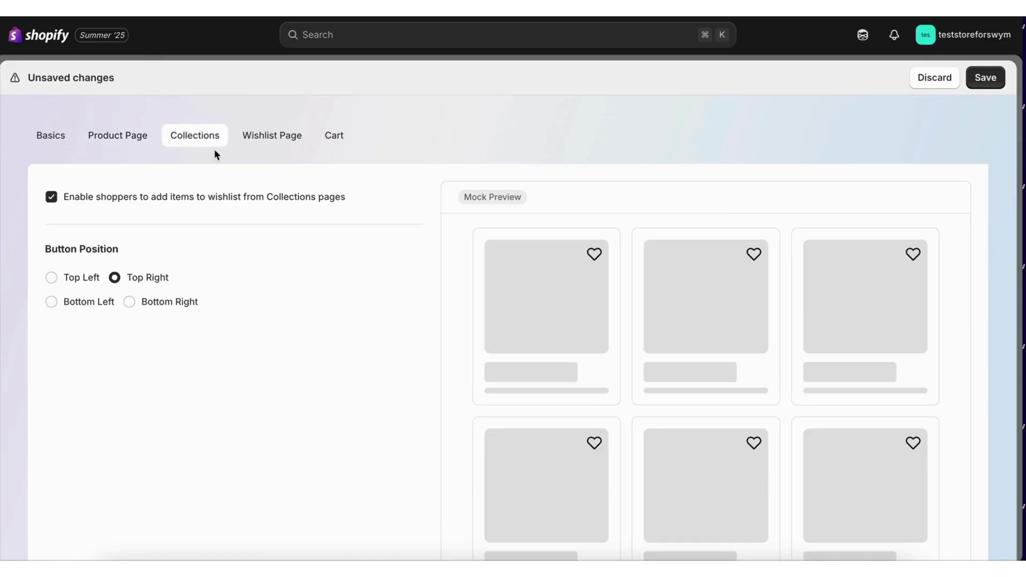
# Step: Try wishlist display and launch options, keeping a side drawer, header launch and sharing enabled
pyautogui.click(265, 138)
pyautogui.click(132, 235)
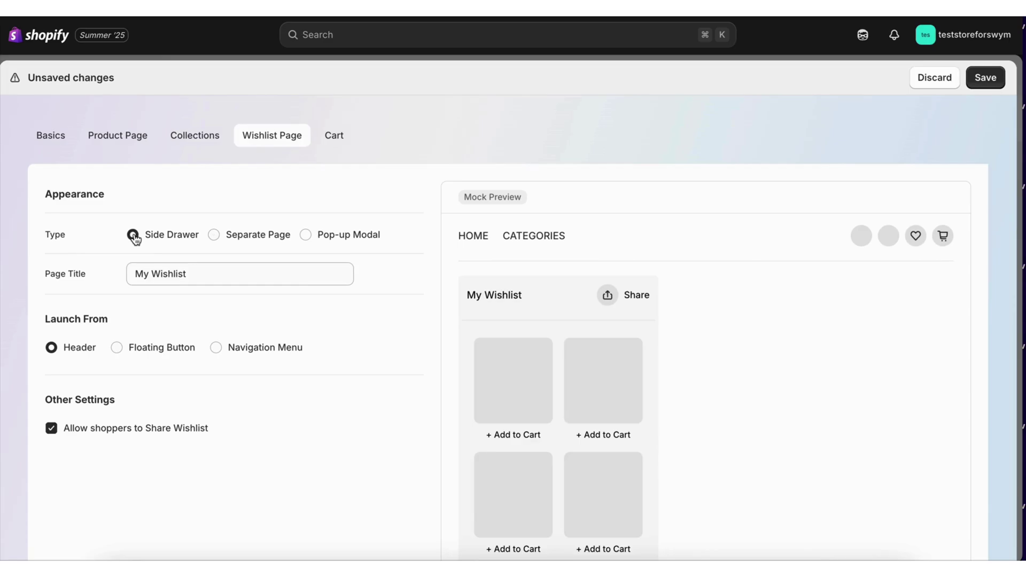
pyautogui.click(307, 237)
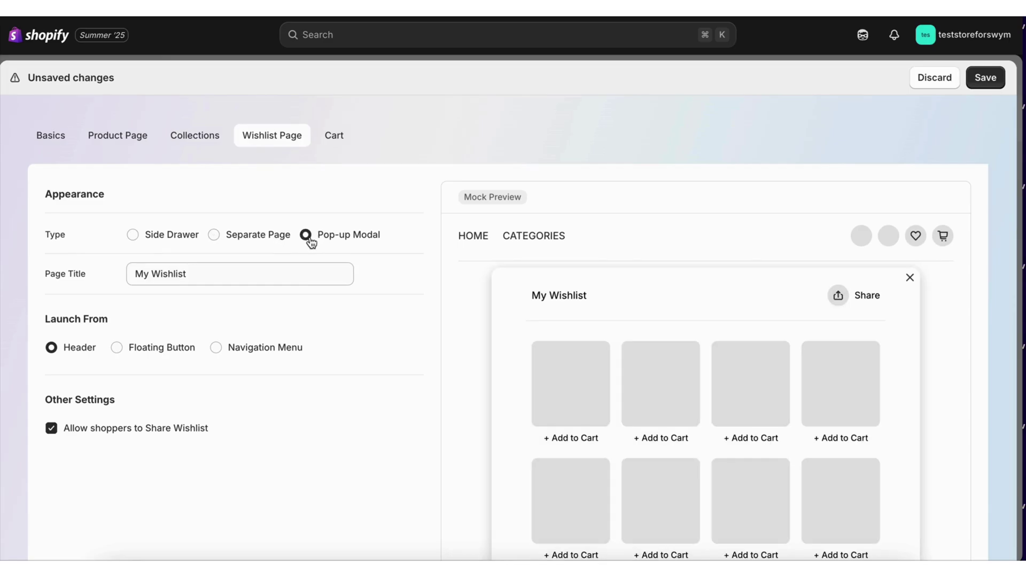
pyautogui.click(116, 347)
pyautogui.click(217, 348)
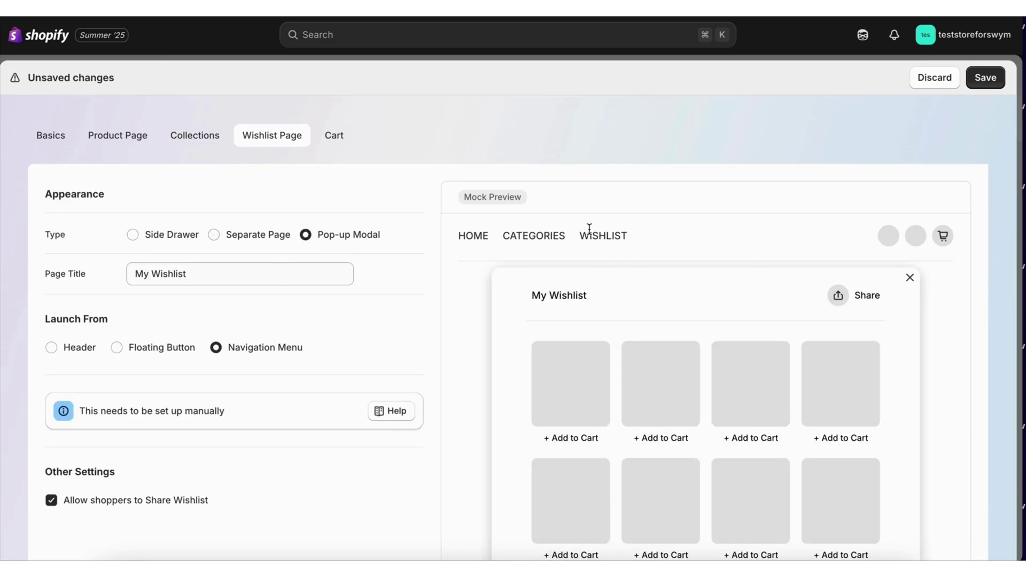
pyautogui.click(154, 352)
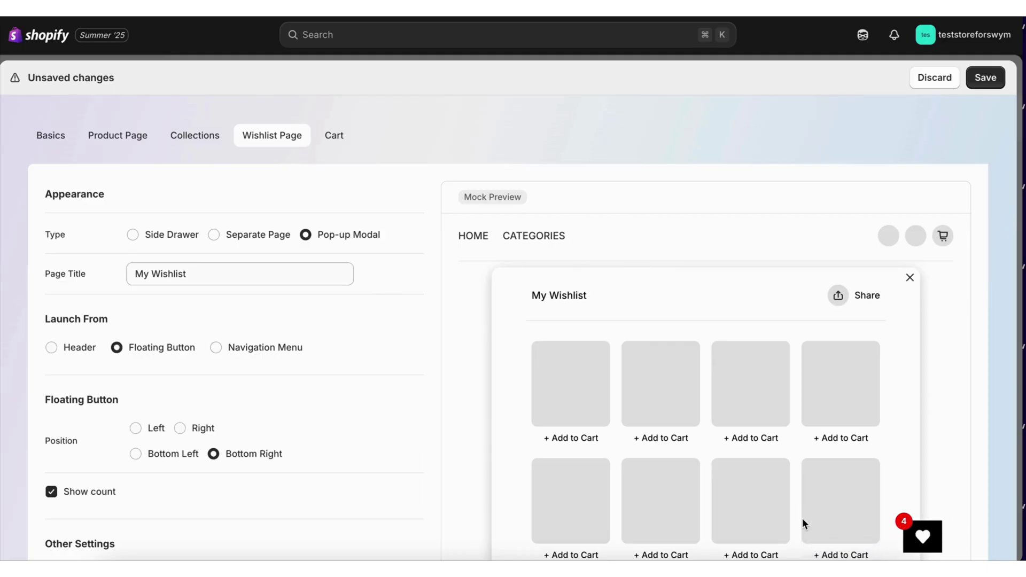
pyautogui.click(52, 349)
pyautogui.click(50, 430)
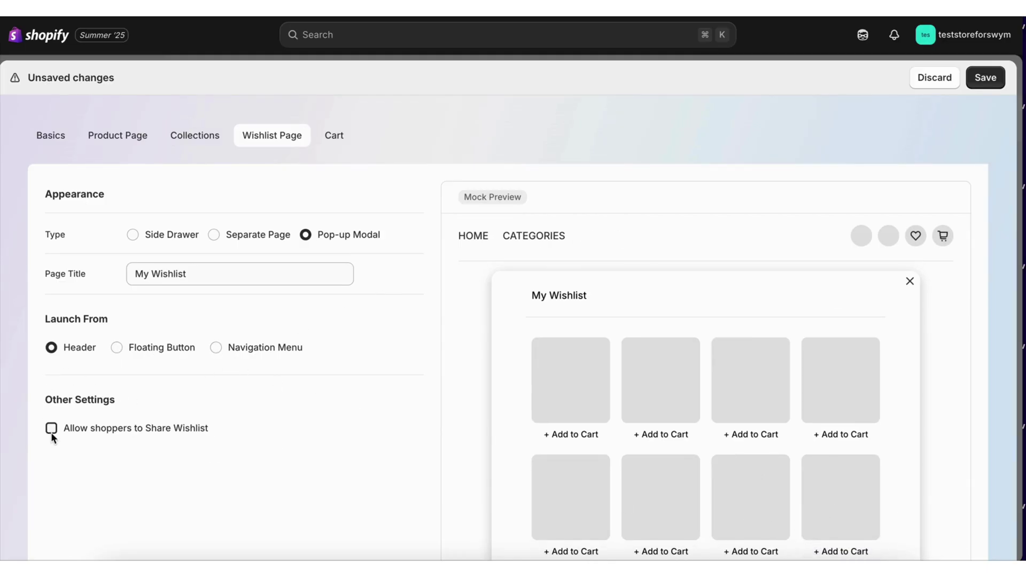
pyautogui.click(51, 429)
pyautogui.click(216, 238)
pyautogui.click(148, 239)
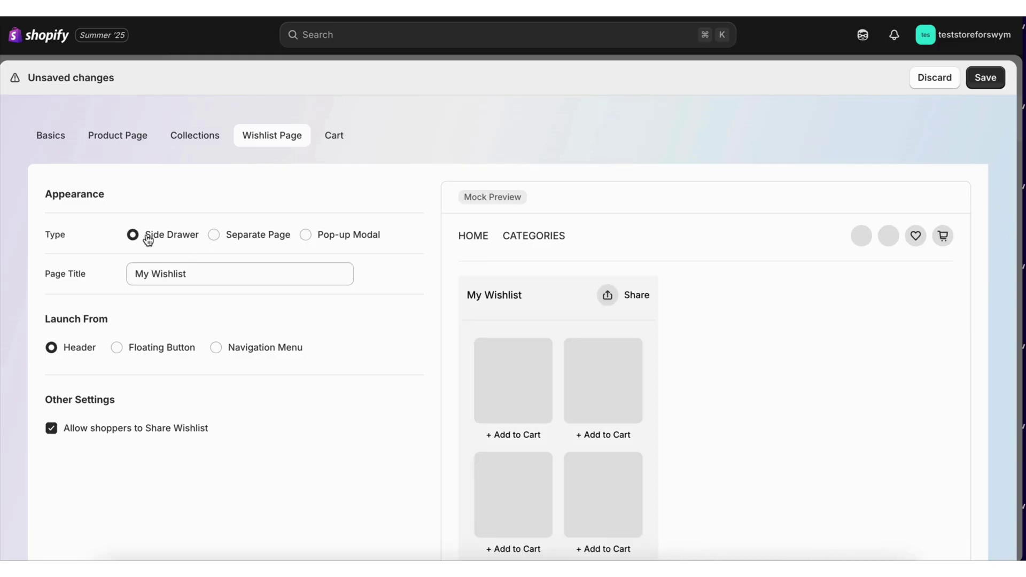
# Step: Toggle and preview the cart save-for-later pop-up, setting it to always show
pyautogui.click(334, 143)
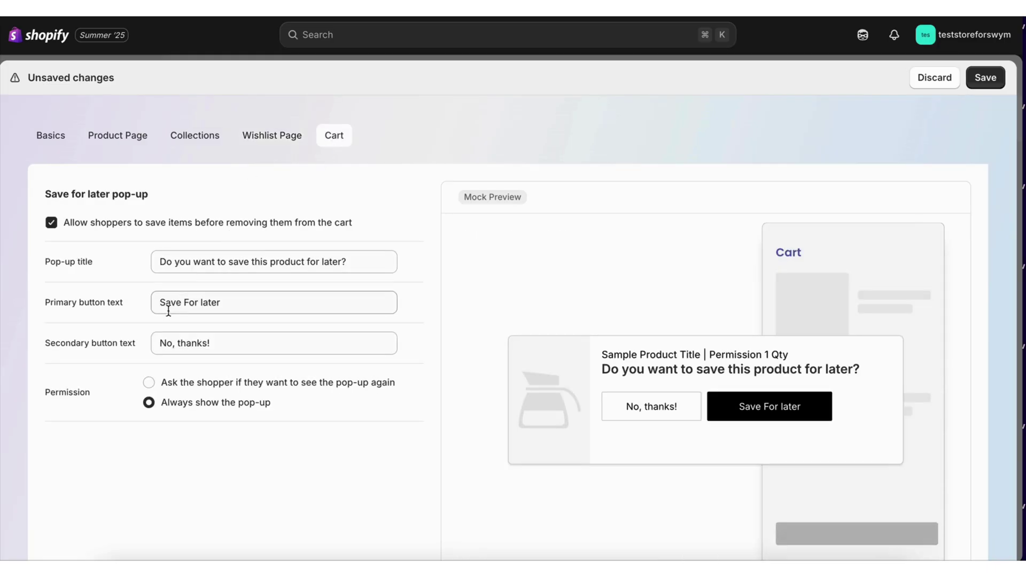
pyautogui.click(52, 223)
pyautogui.click(51, 224)
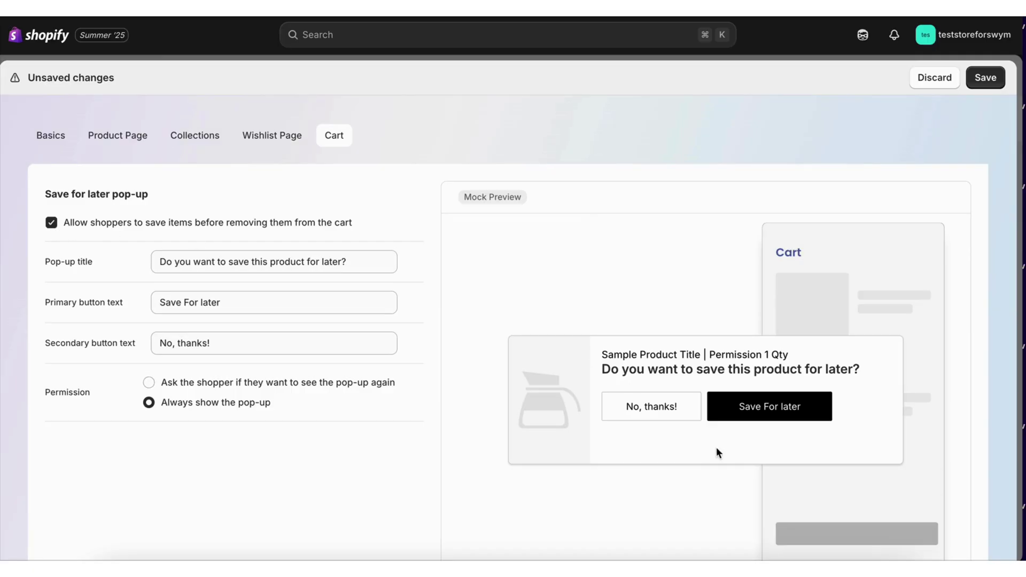
pyautogui.click(663, 409)
pyautogui.click(736, 413)
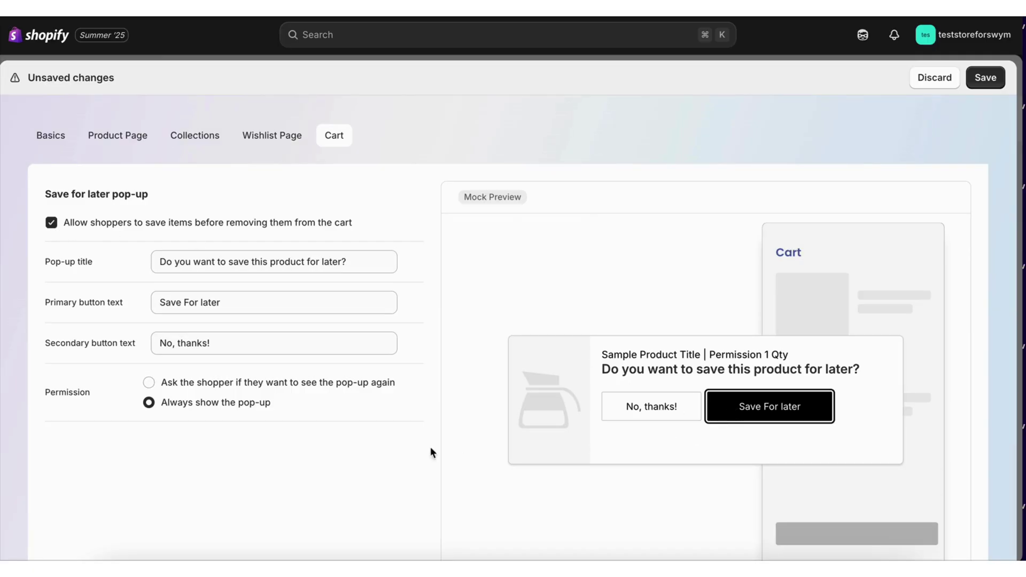
pyautogui.click(148, 383)
pyautogui.click(148, 402)
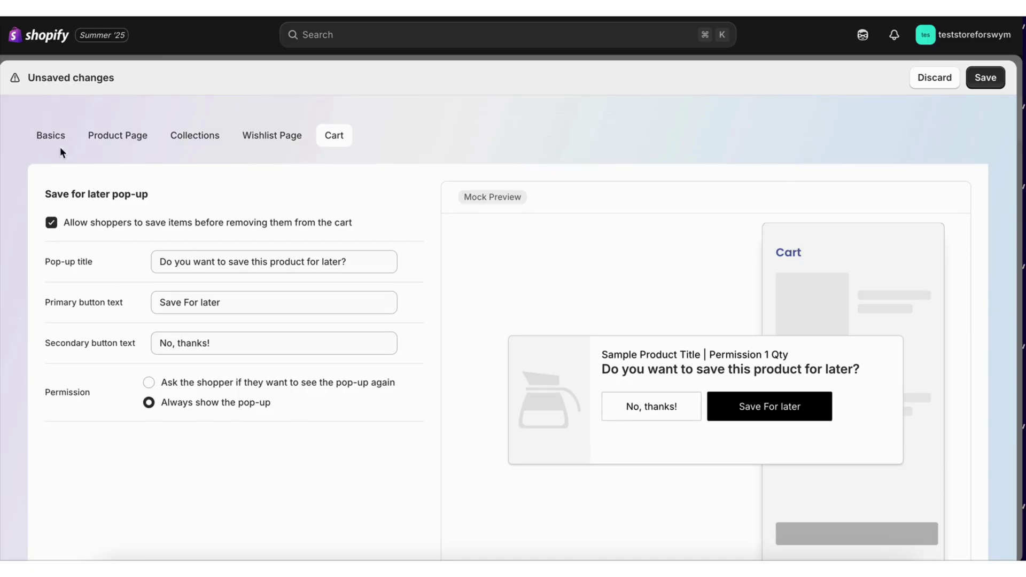
# Step: Try star and bookmark icons, return to the heart icon, and save the customization
pyautogui.click(52, 138)
pyautogui.click(154, 359)
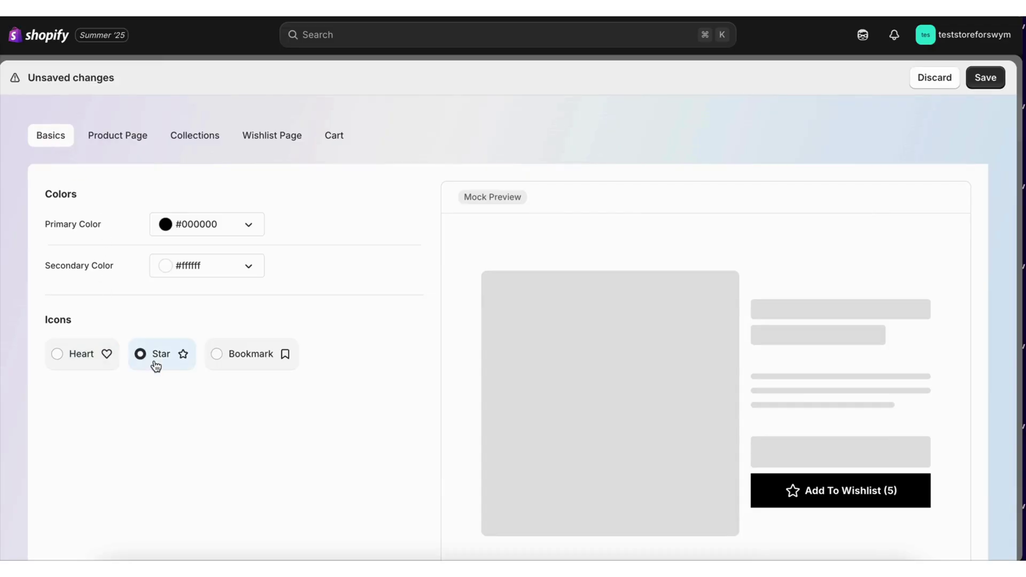
pyautogui.click(245, 364)
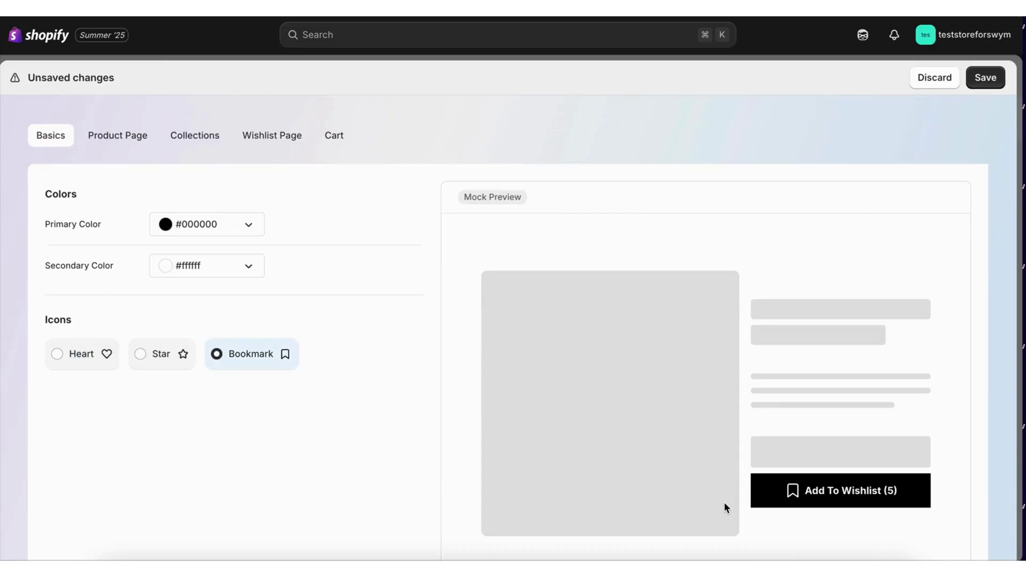
pyautogui.click(183, 357)
pyautogui.click(98, 361)
pyautogui.click(977, 84)
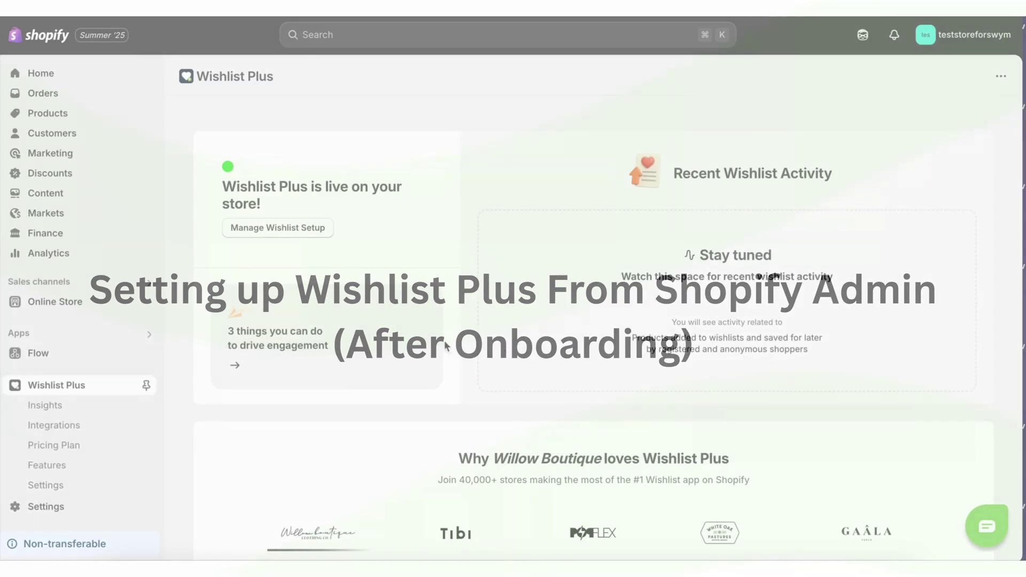
# Step: Reopen Manage Wishlist Setup, view the Product Page, Collections, Wishlist Page and Cart tabs, then close it
pyautogui.click(299, 228)
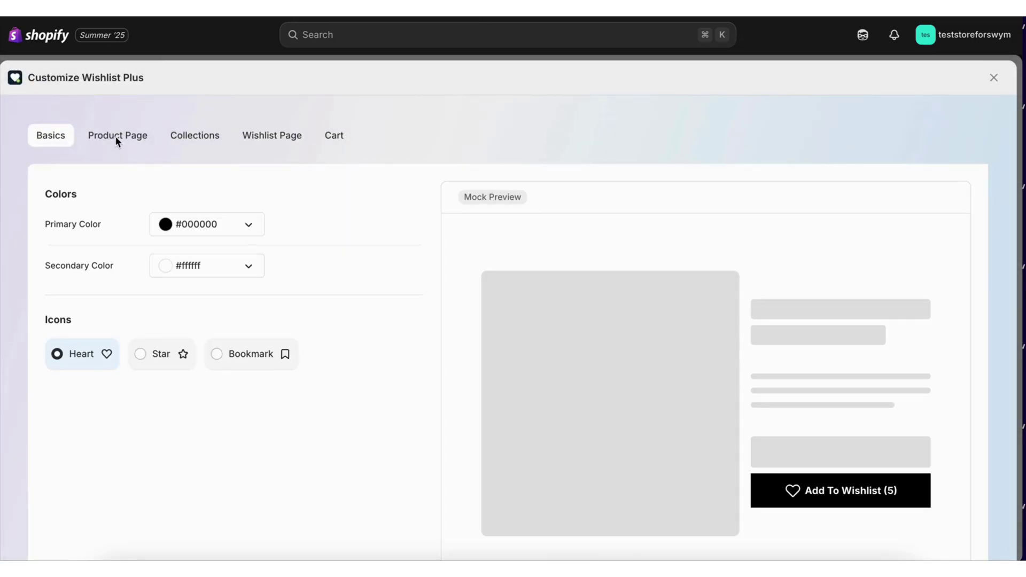
pyautogui.click(118, 137)
pyautogui.click(200, 134)
pyautogui.click(262, 135)
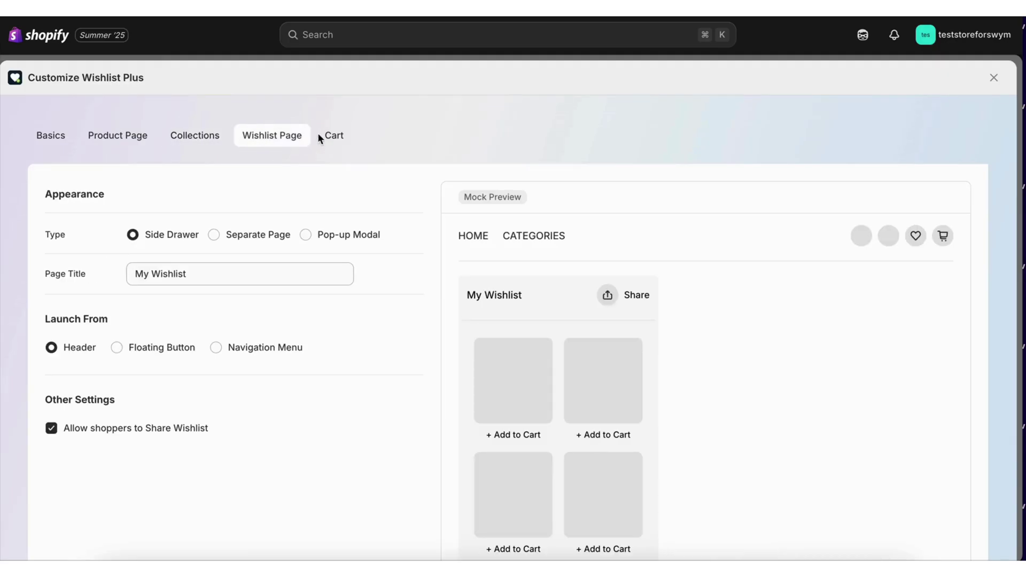
pyautogui.click(327, 137)
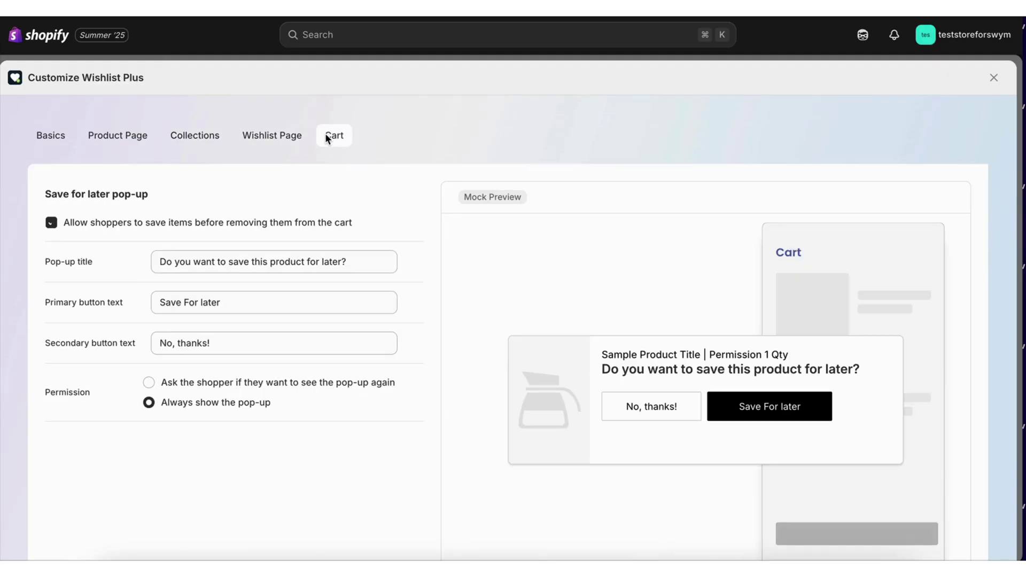
pyautogui.click(993, 78)
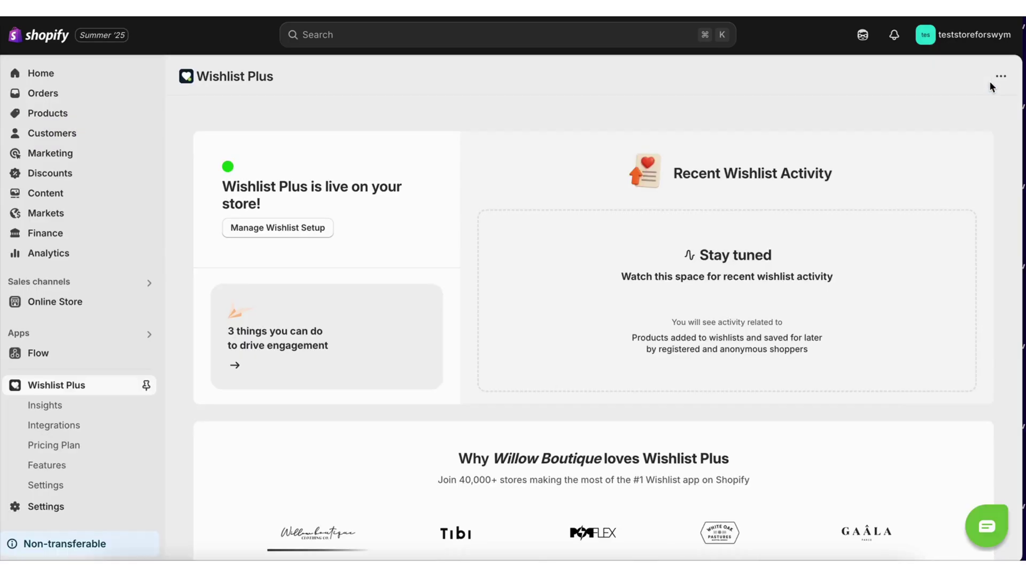
# Step: From Insights, open the theme editor for Add Wishlist Plus to Customer Accounts Pages
pyautogui.click(42, 407)
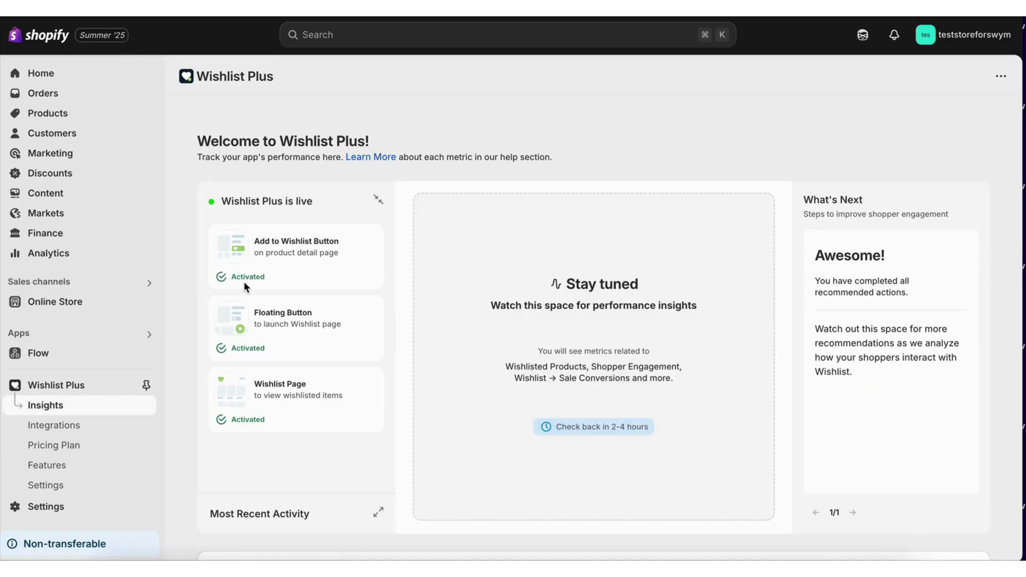
pyautogui.scroll(-1, 244, 281)
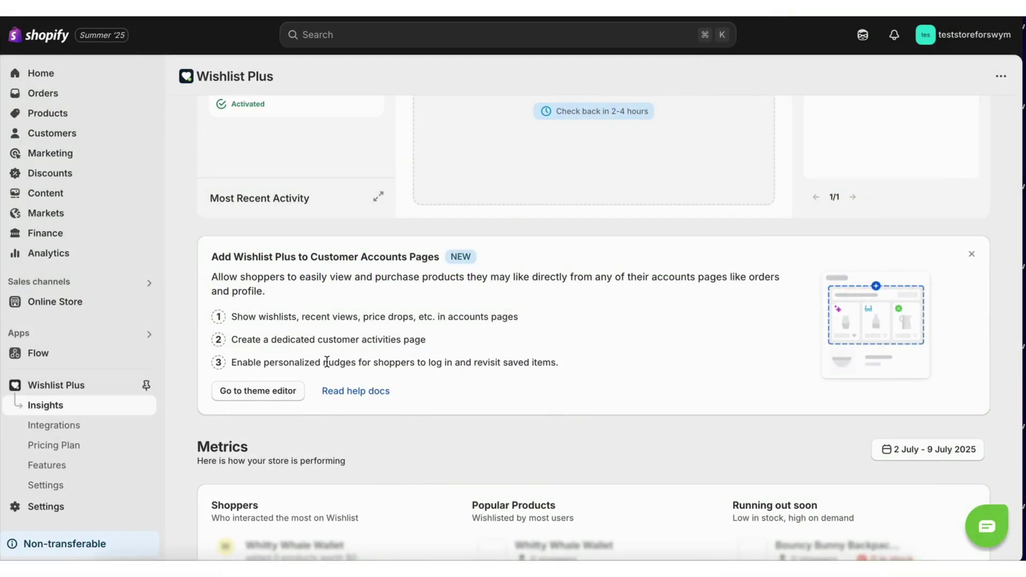
pyautogui.click(258, 390)
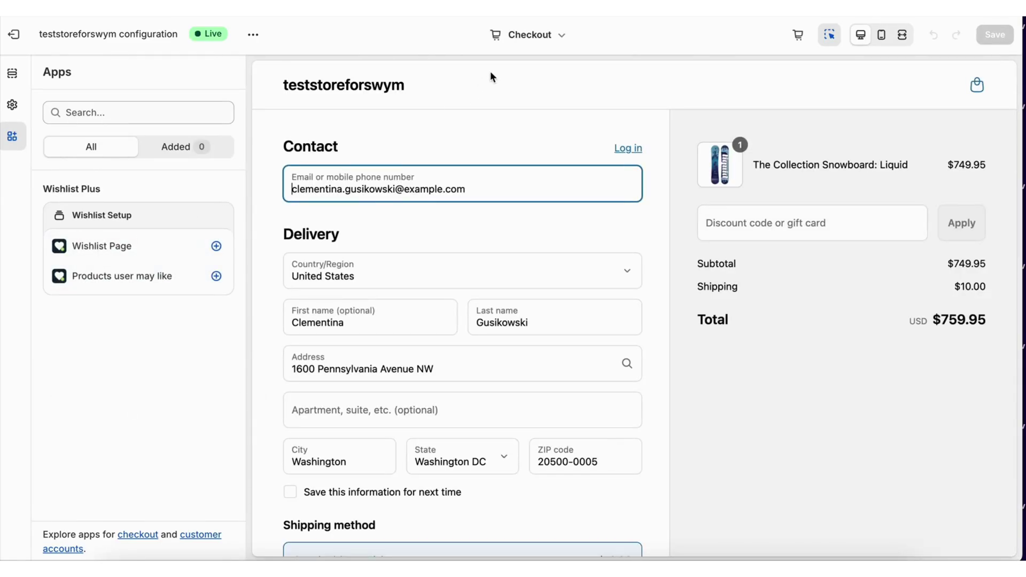
# Step: Add the Swym Wishlist Page block to the customer accounts pages
pyautogui.click(525, 37)
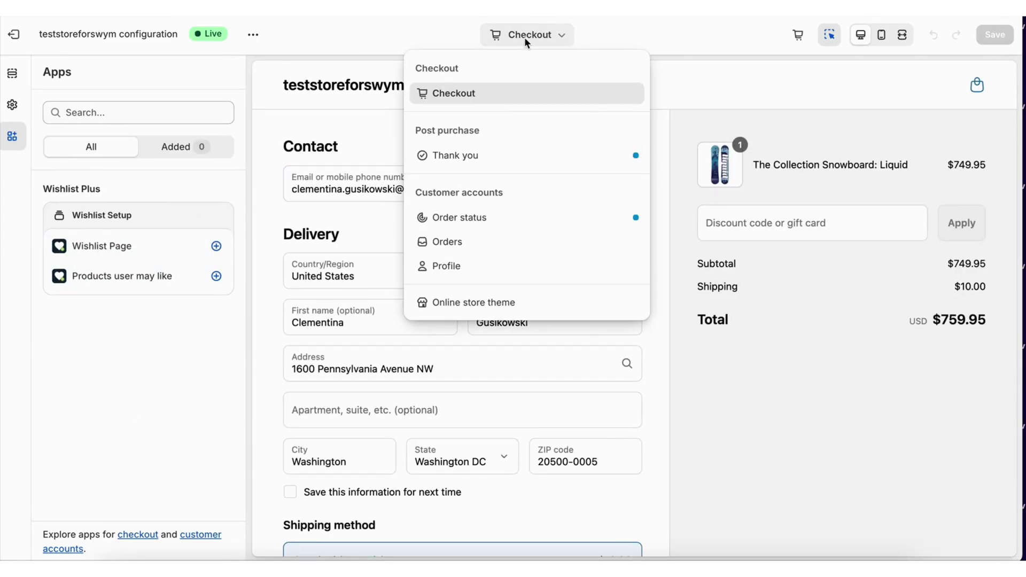
pyautogui.click(524, 37)
pyautogui.click(216, 246)
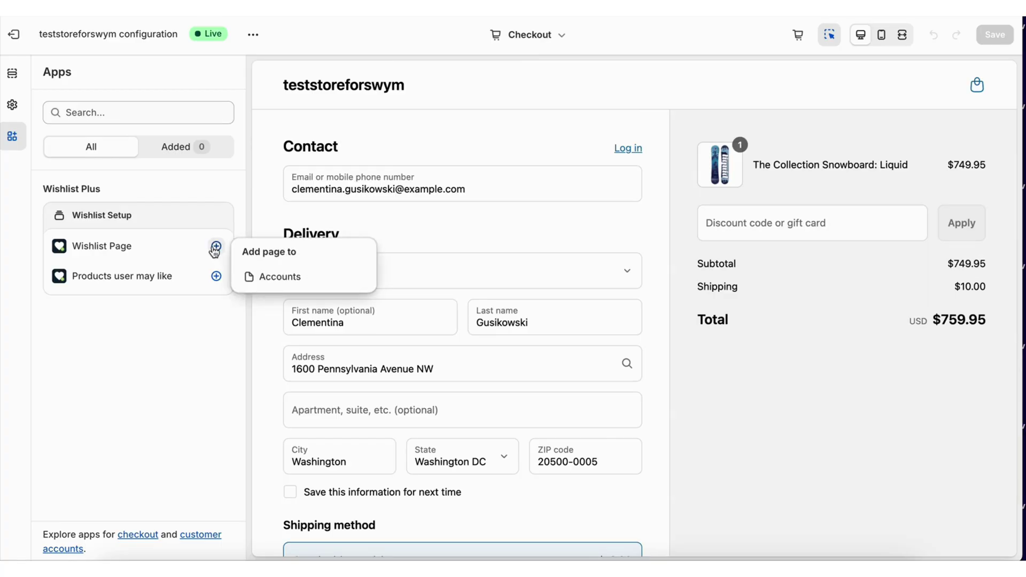
pyautogui.click(258, 276)
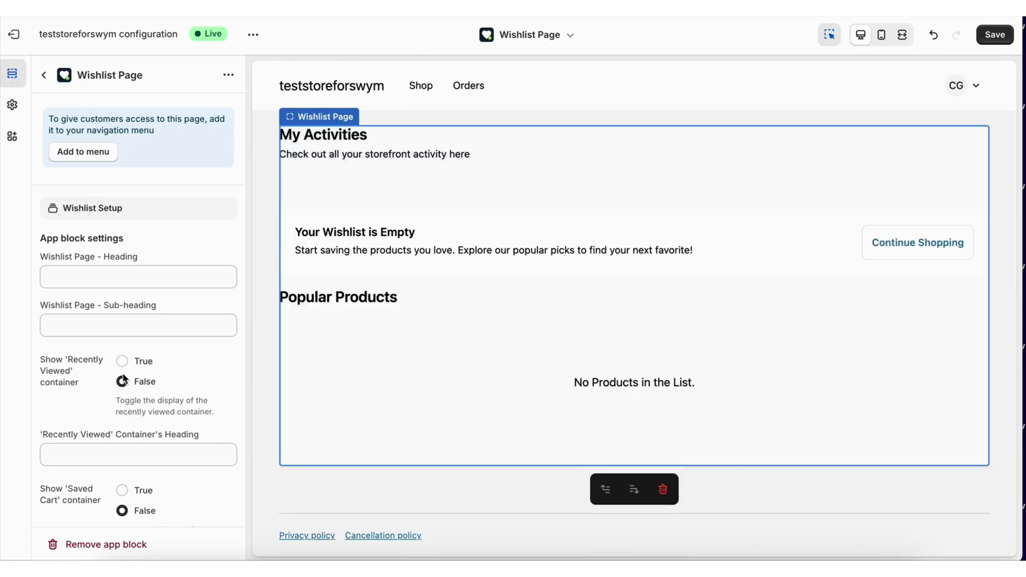
# Step: Set the Recently Viewed, Saved Cart and Save for later containers to True
pyautogui.click(122, 360)
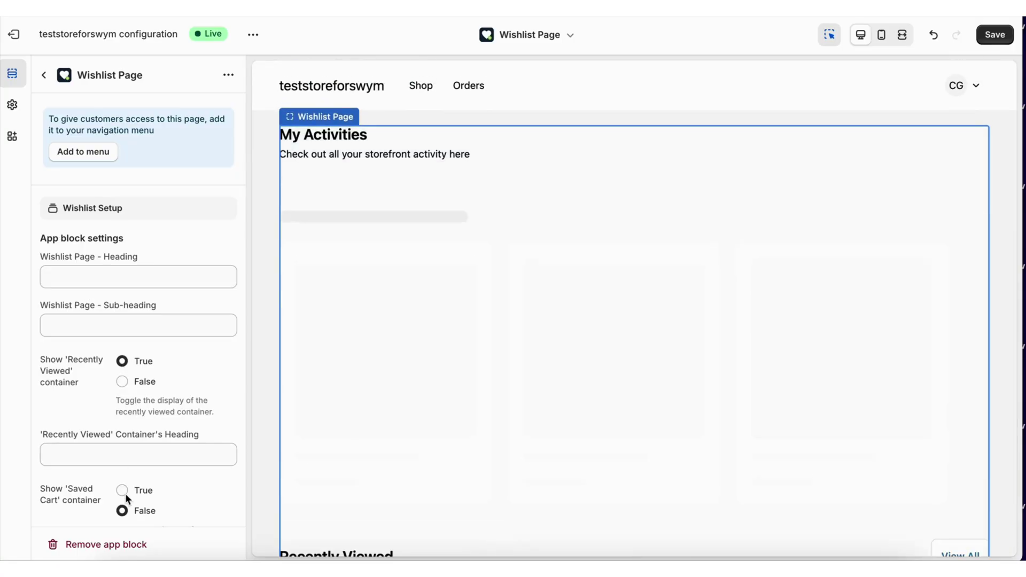
pyautogui.click(122, 490)
pyautogui.scroll(-3, 139, 488)
pyautogui.scroll(-10, 374, 421)
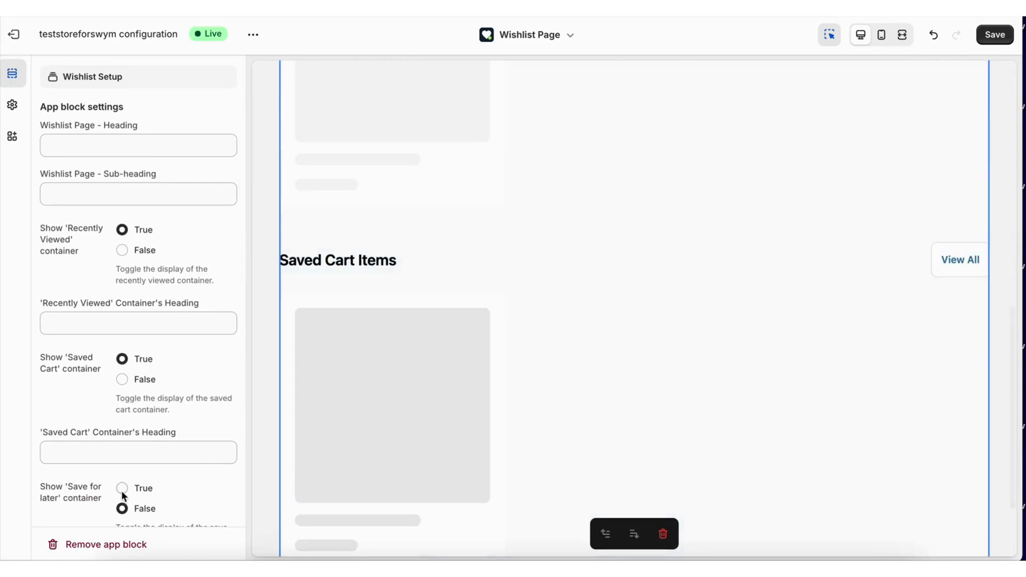
pyautogui.click(122, 488)
pyautogui.scroll(-5, 151, 438)
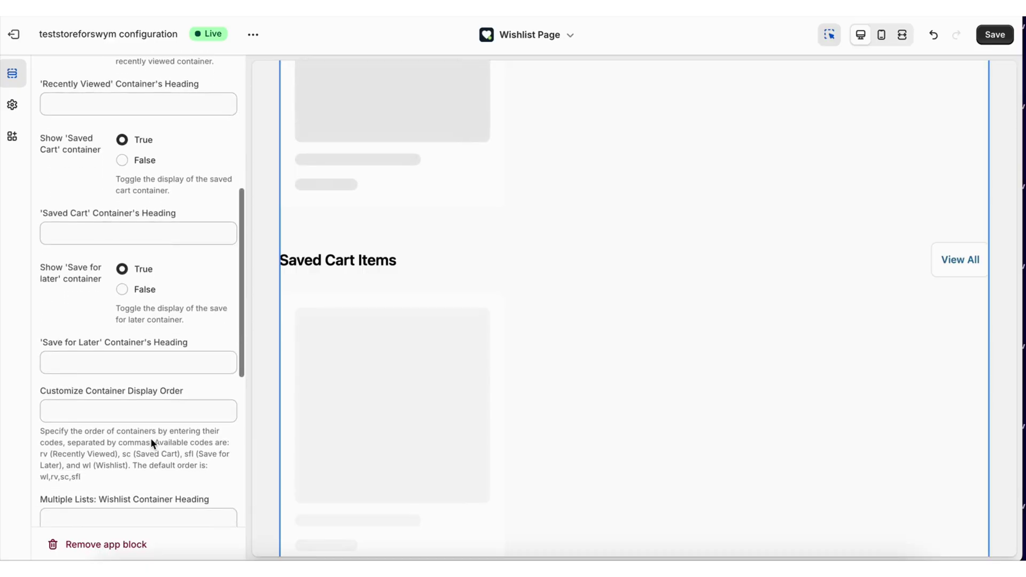
pyautogui.scroll(6, 151, 438)
pyautogui.scroll(2, 151, 439)
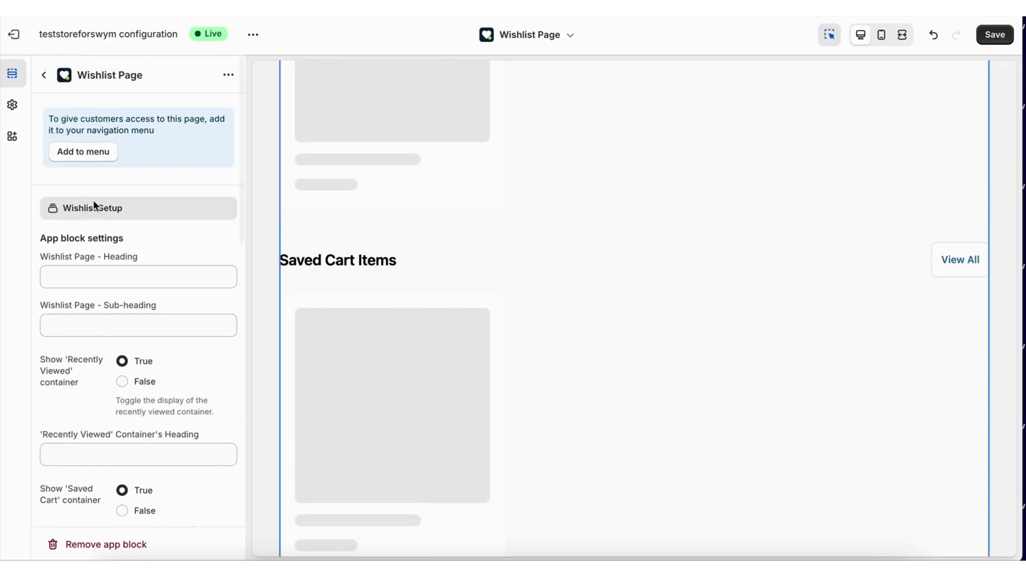
# Step: Add the Wishlist Page to the account main menu, labelled 'Wishlist', and save the menu
pyautogui.click(86, 151)
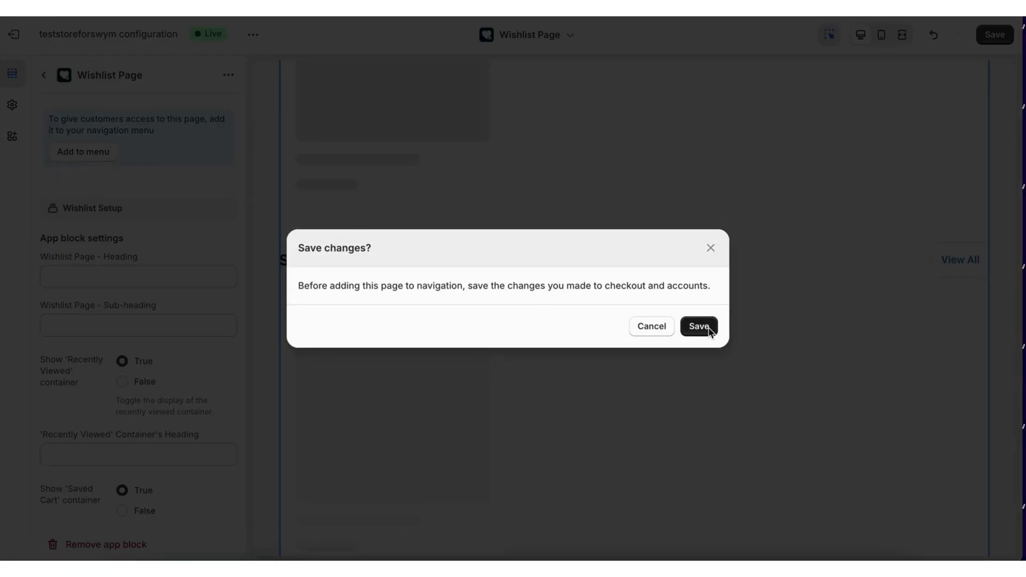
pyautogui.click(707, 327)
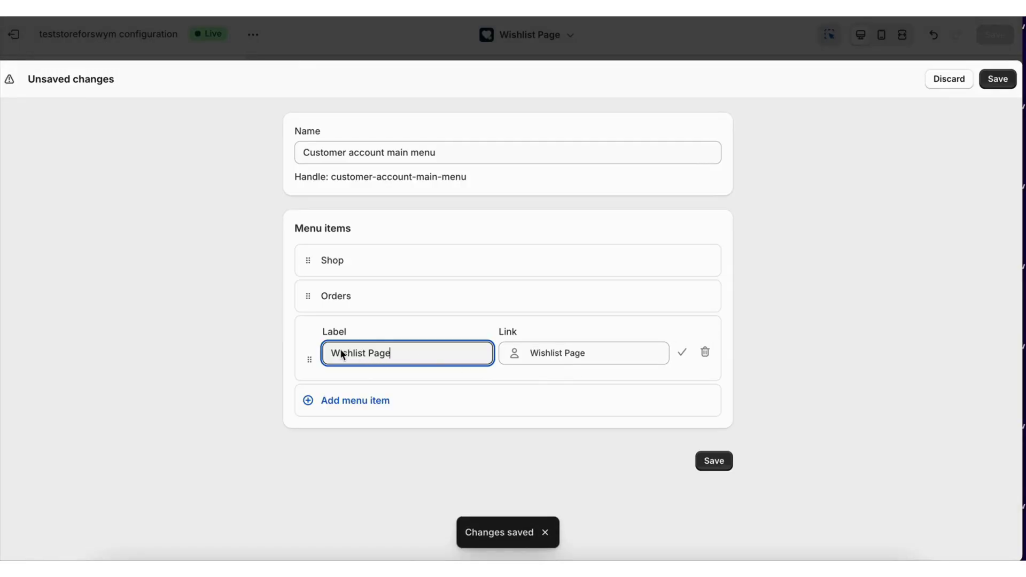
pyautogui.tripleClick(340, 352)
pyautogui.write('Wishlist')
pyautogui.click(714, 461)
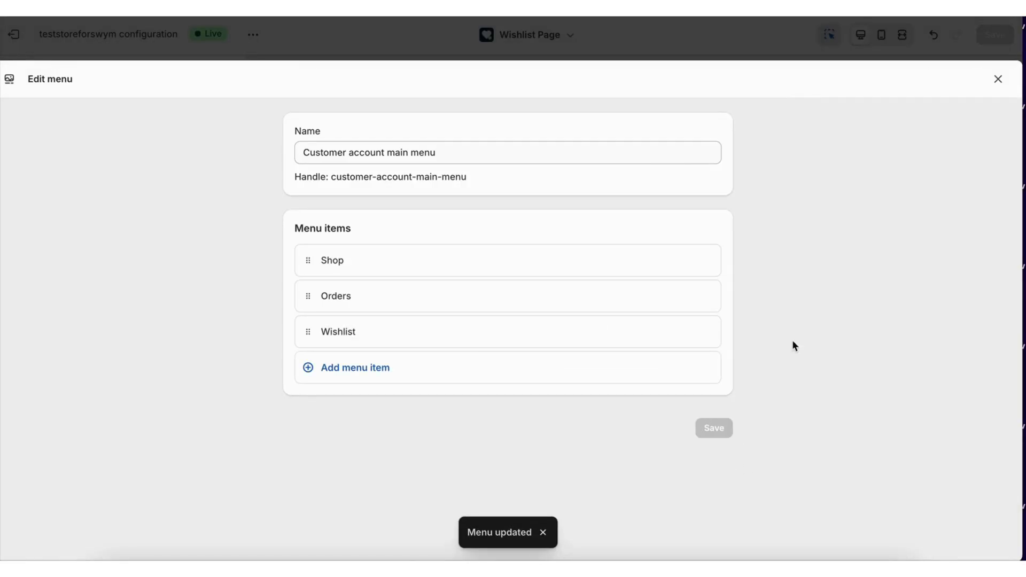
pyautogui.click(997, 80)
pyautogui.scroll(10, 554, 199)
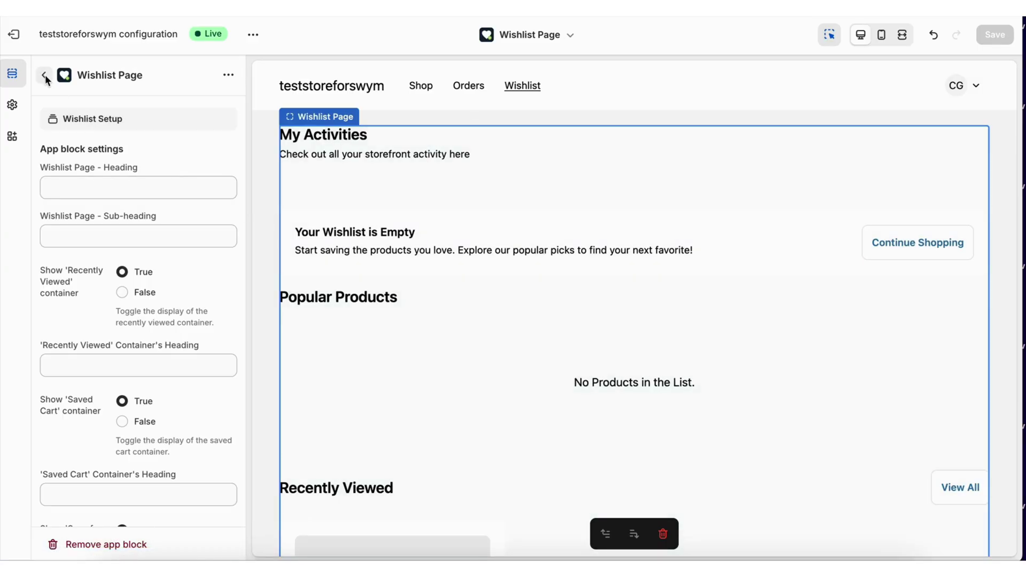
# Step: Add the Wishlist Plus 'Products user may like' app block to the Orders page
pyautogui.click(44, 75)
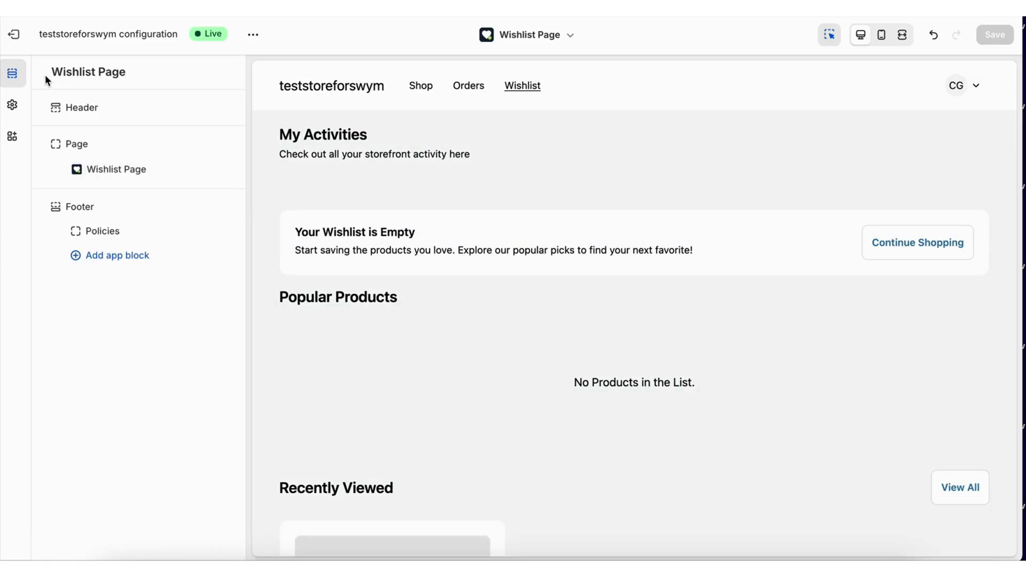
pyautogui.click(12, 136)
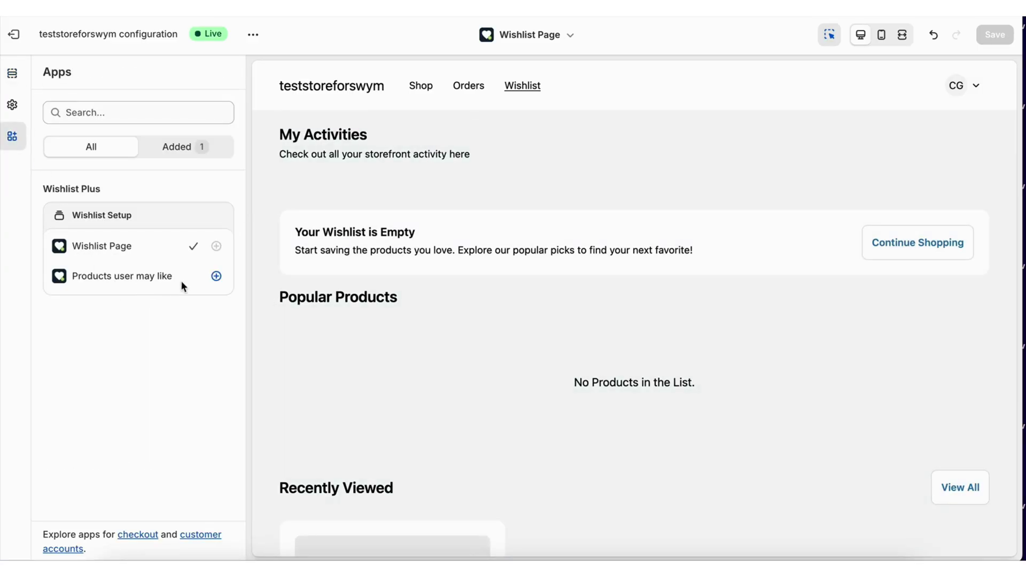
pyautogui.click(221, 279)
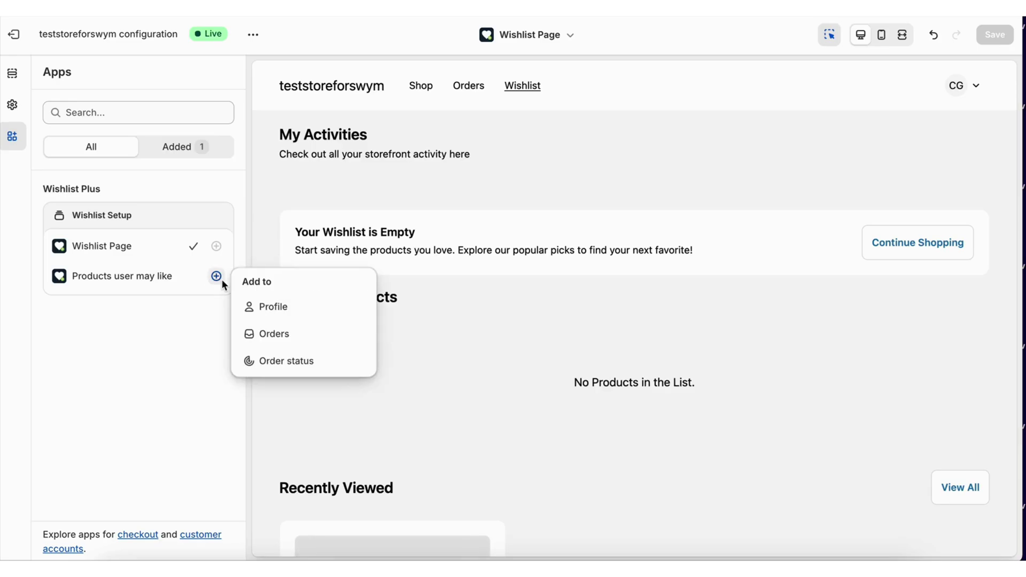
pyautogui.click(270, 334)
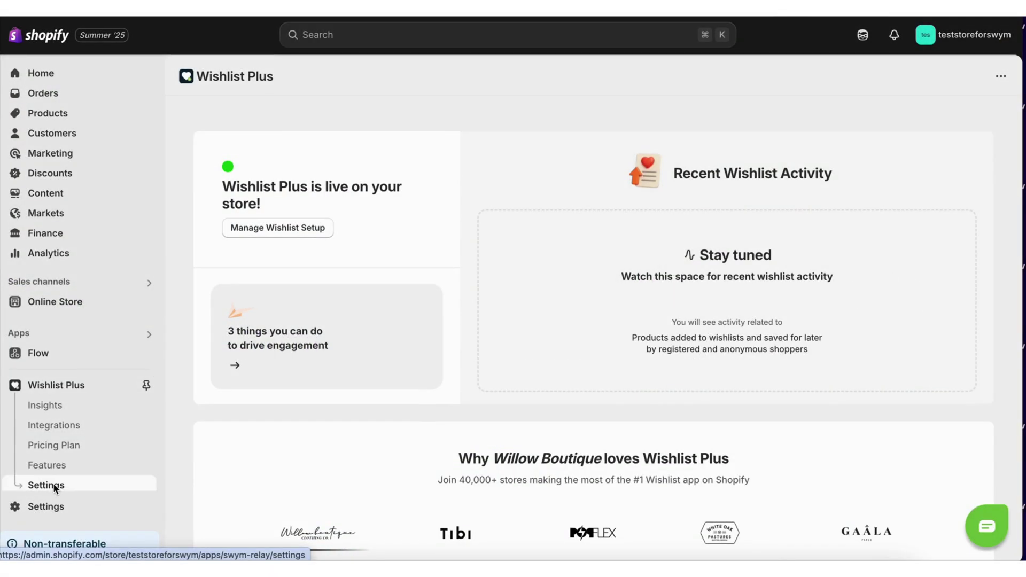
# Step: Enable multiple wishlists in Wishlist Plus settings and save, leaving wishlist sharing on
pyautogui.click(55, 487)
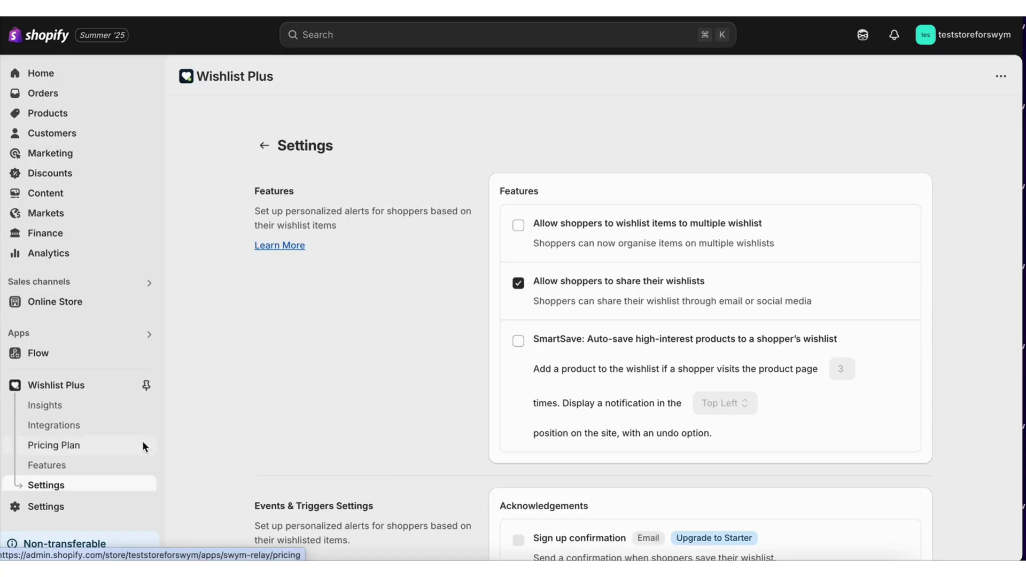
pyautogui.click(518, 225)
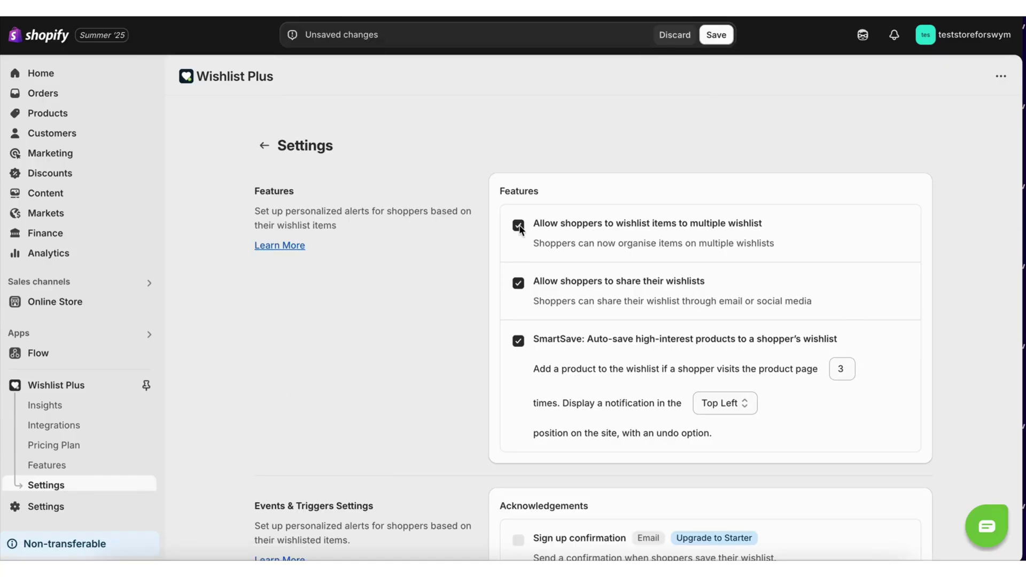
pyautogui.click(718, 33)
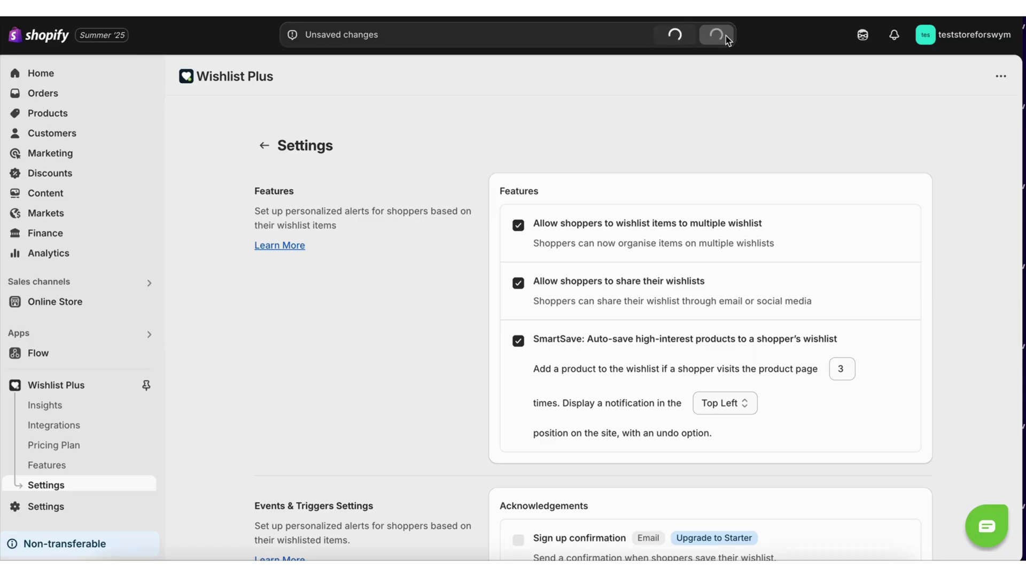
pyautogui.click(519, 283)
pyautogui.click(518, 283)
# Step: Set SmartSave to trigger after 5 visits with Bottom Left notifications and save
pyautogui.scroll(-1, 566, 317)
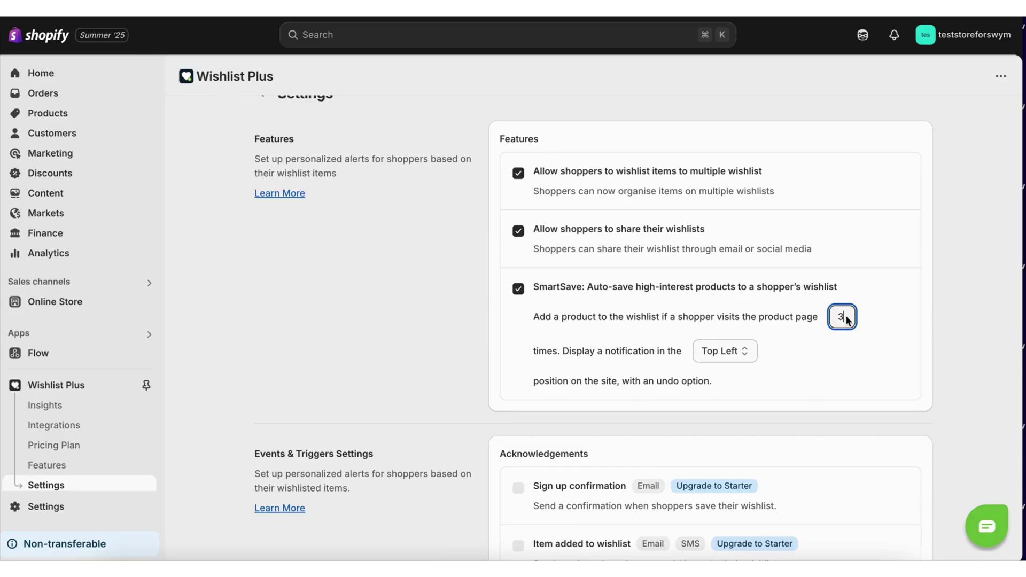
pyautogui.press('BackSpace')
pyautogui.write('5')
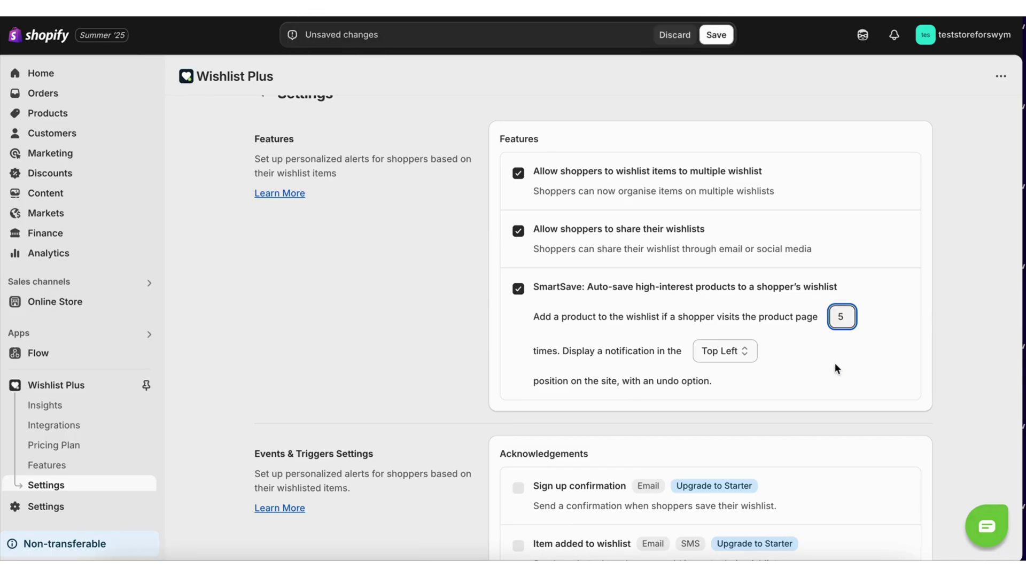
pyautogui.click(833, 380)
pyautogui.click(736, 351)
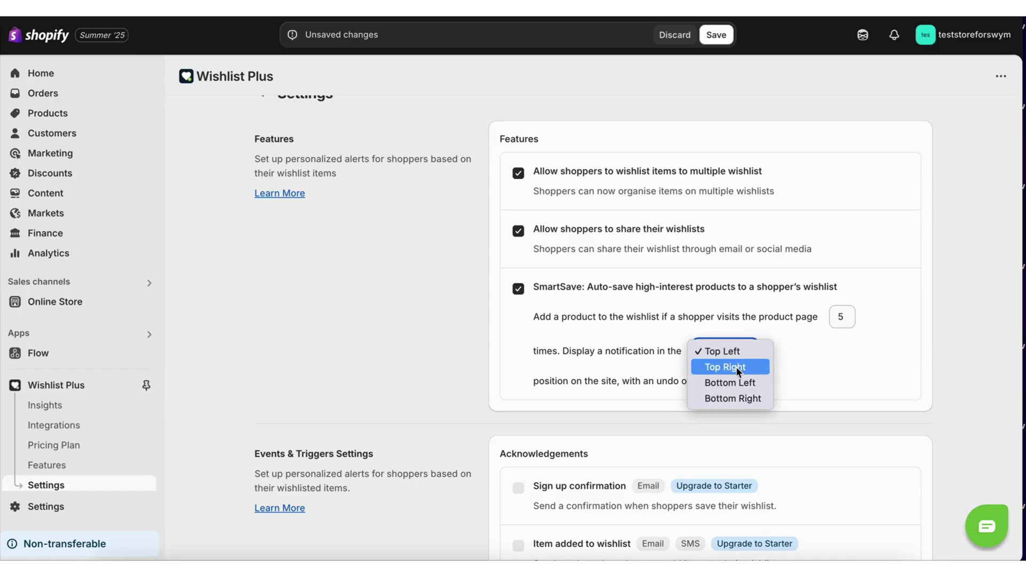
pyautogui.click(733, 382)
pyautogui.scroll(-3, 818, 367)
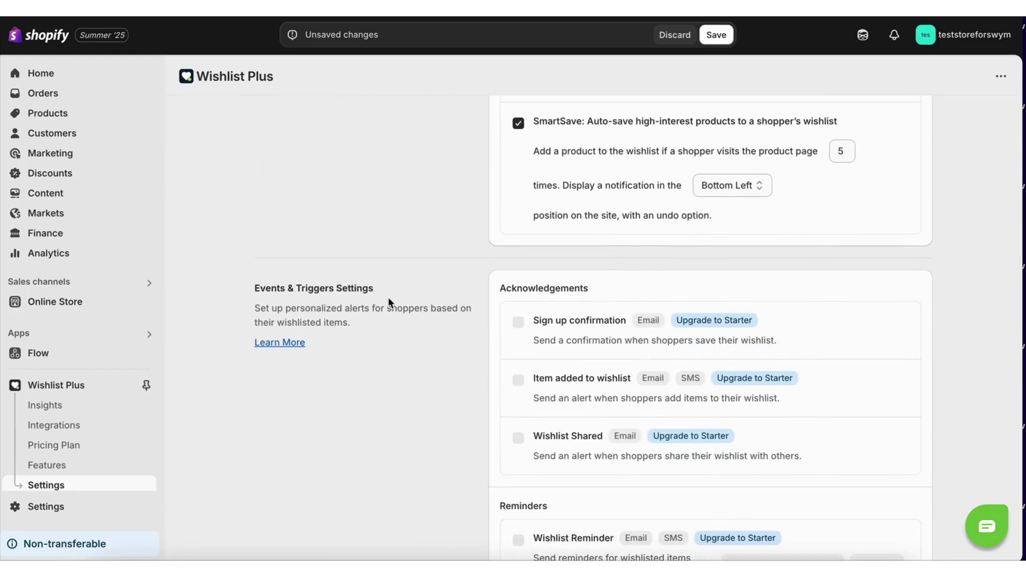
pyautogui.scroll(-1, 554, 332)
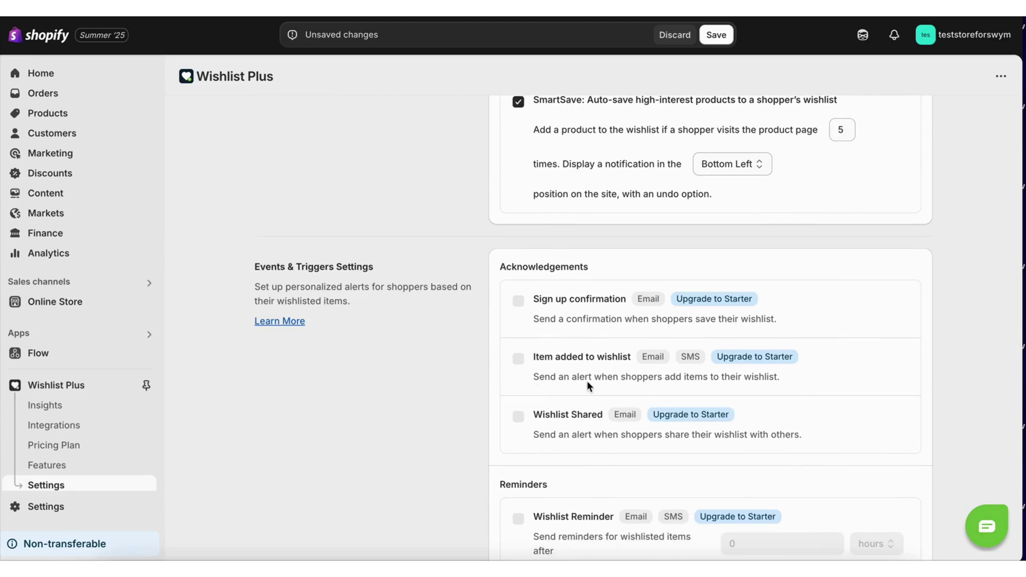
pyautogui.scroll(-1, 742, 377)
pyautogui.scroll(-3, 743, 398)
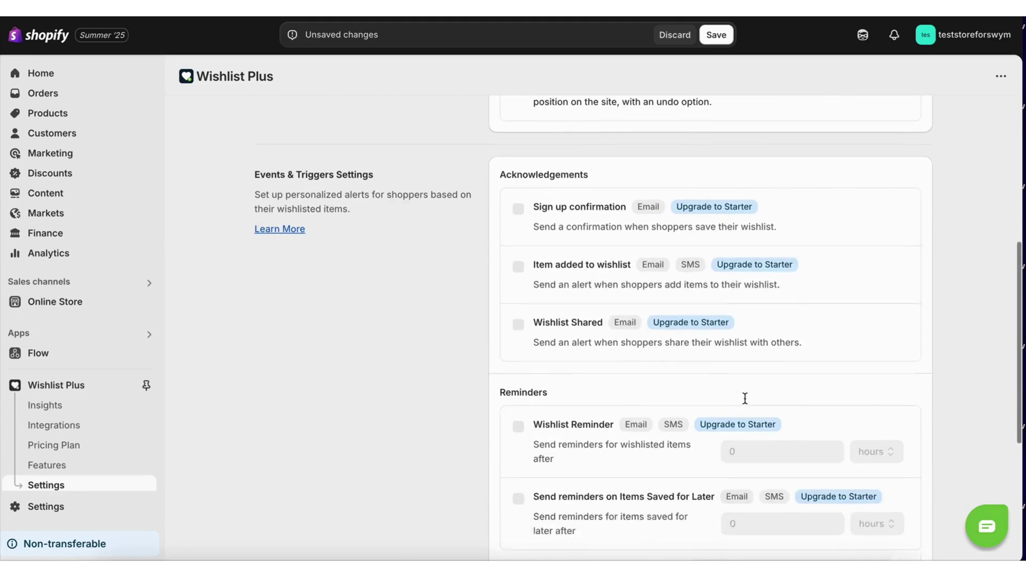
pyautogui.scroll(-1, 751, 334)
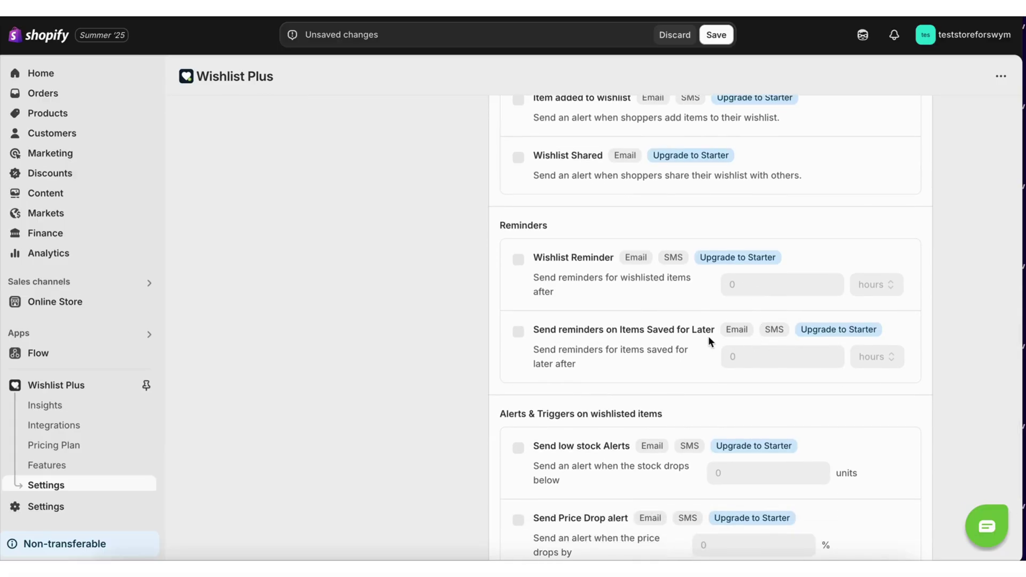
pyautogui.scroll(-2, 707, 342)
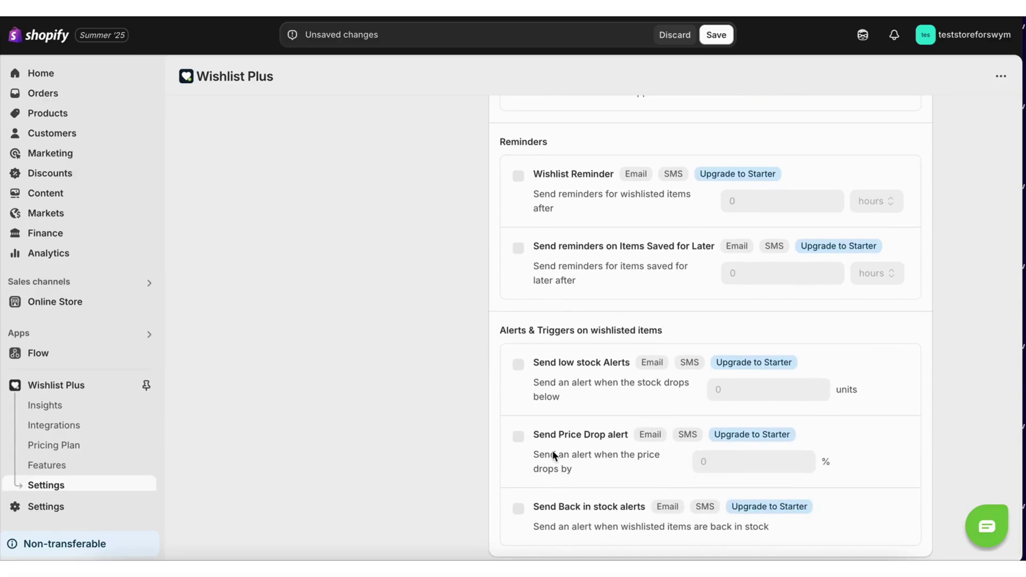
pyautogui.scroll(-1, 566, 449)
pyautogui.click(719, 37)
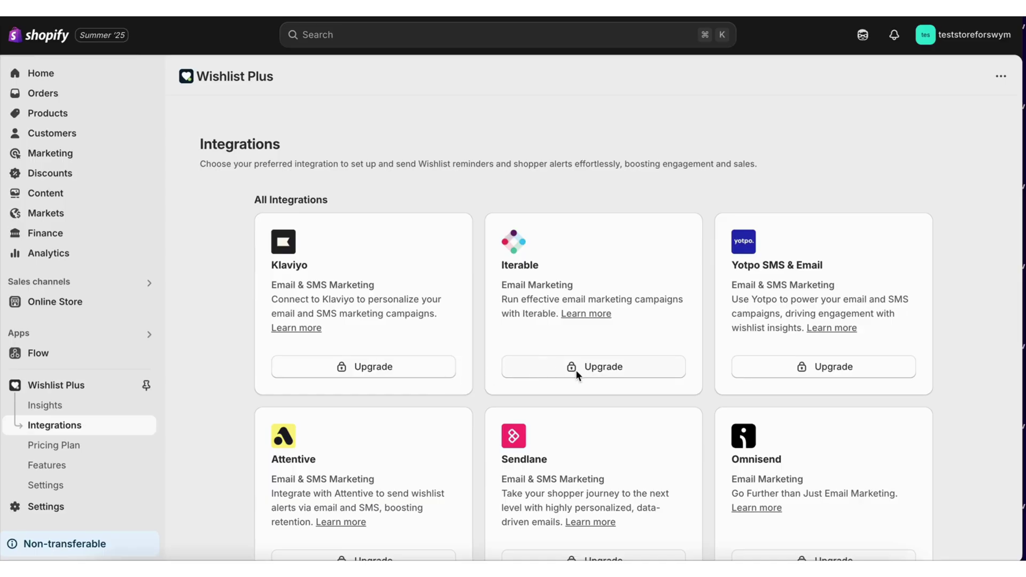
# Step: Scroll through the integration cards, from Klaviyo and Iterable down to PushOwl and Postscript
pyautogui.scroll(-3, 575, 369)
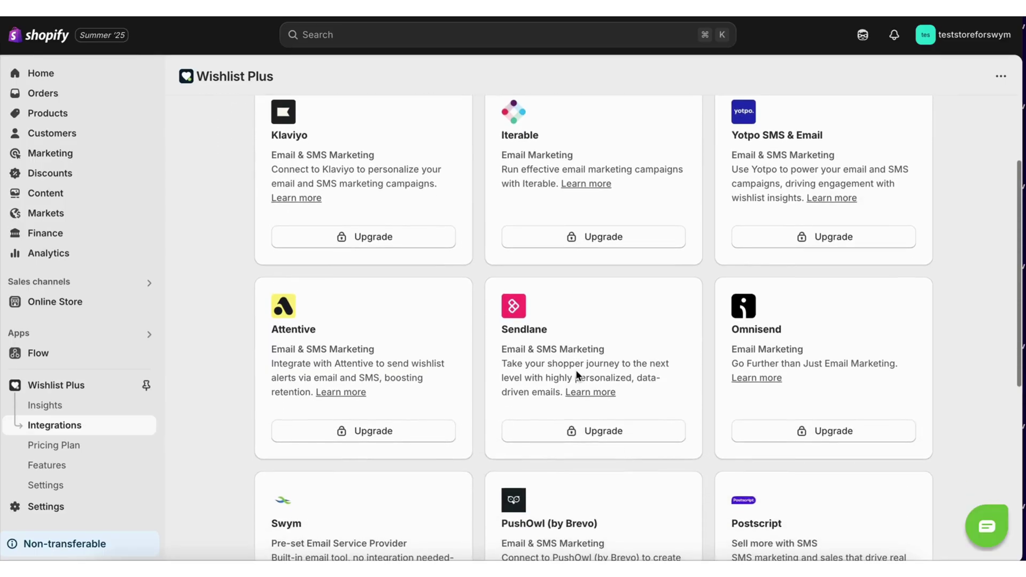
pyautogui.scroll(-4, 575, 369)
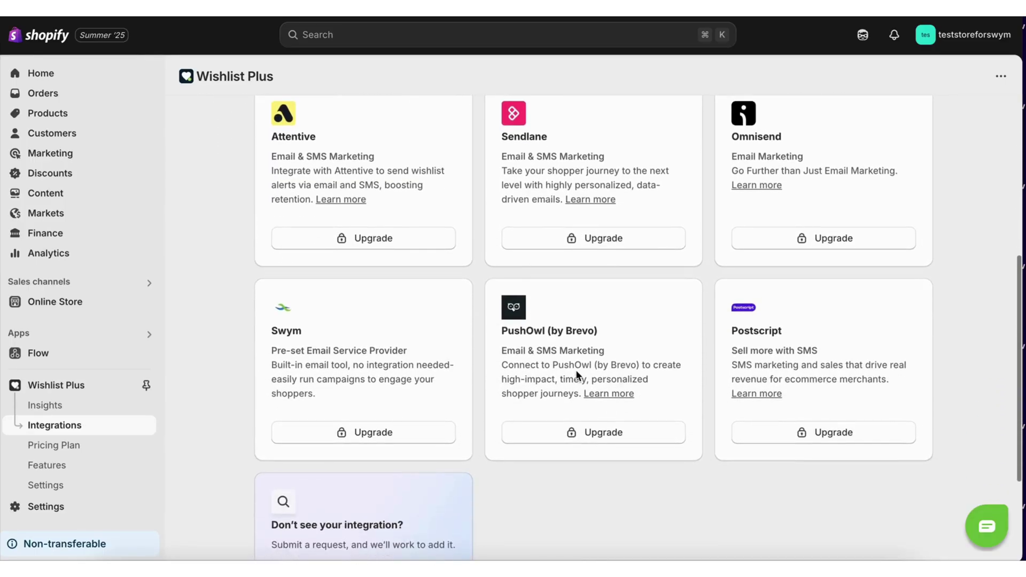
pyautogui.scroll(-2, 429, 390)
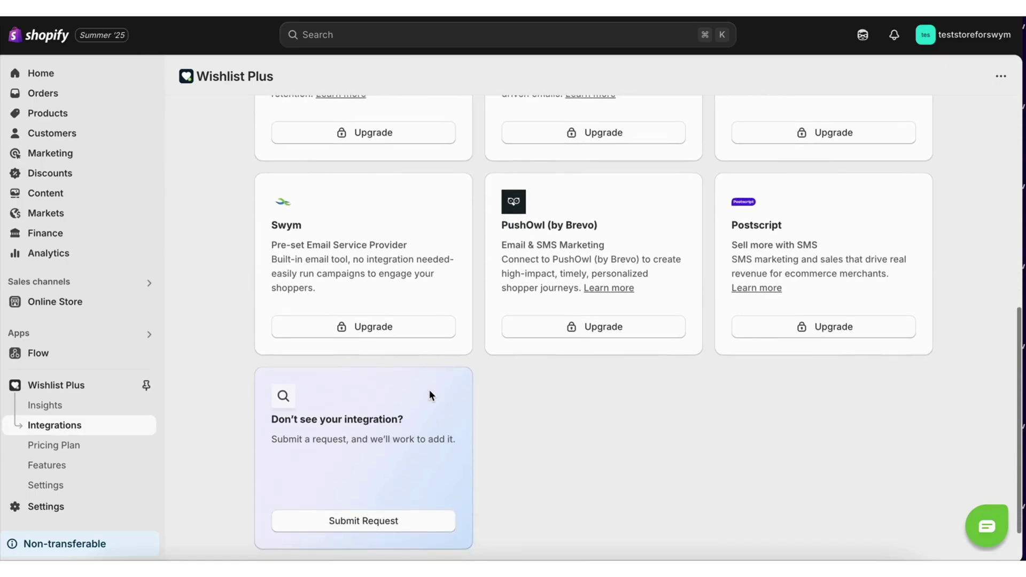
pyautogui.scroll(5, 428, 390)
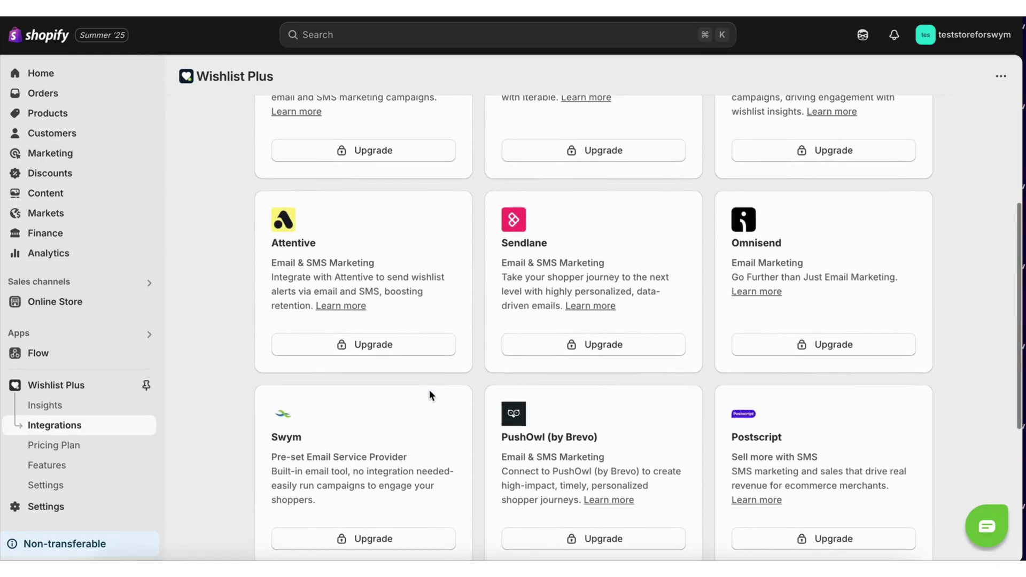
pyautogui.scroll(4, 429, 402)
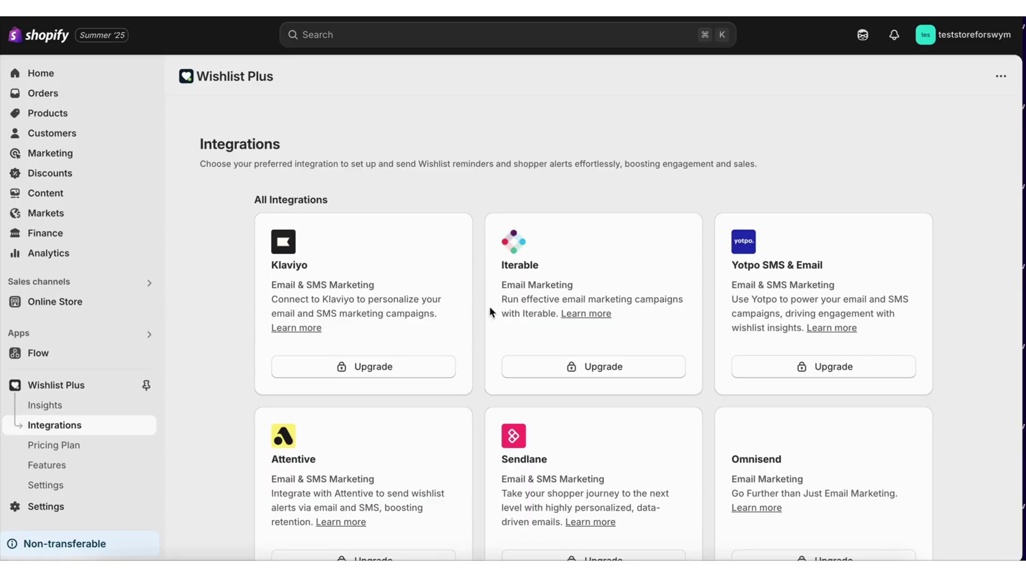